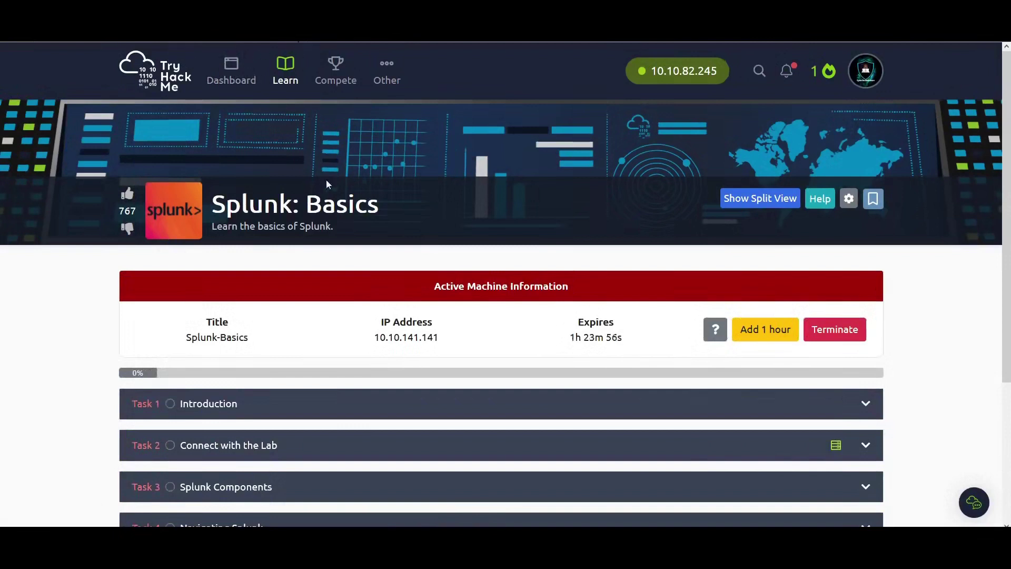
Step: Expand Task 1 Introduction and mark it completed, bringing room progress to 10%
{"action": "scroll", "coordinate": [327, 195], "scroll_direction": "down", "scroll_amount": 1}
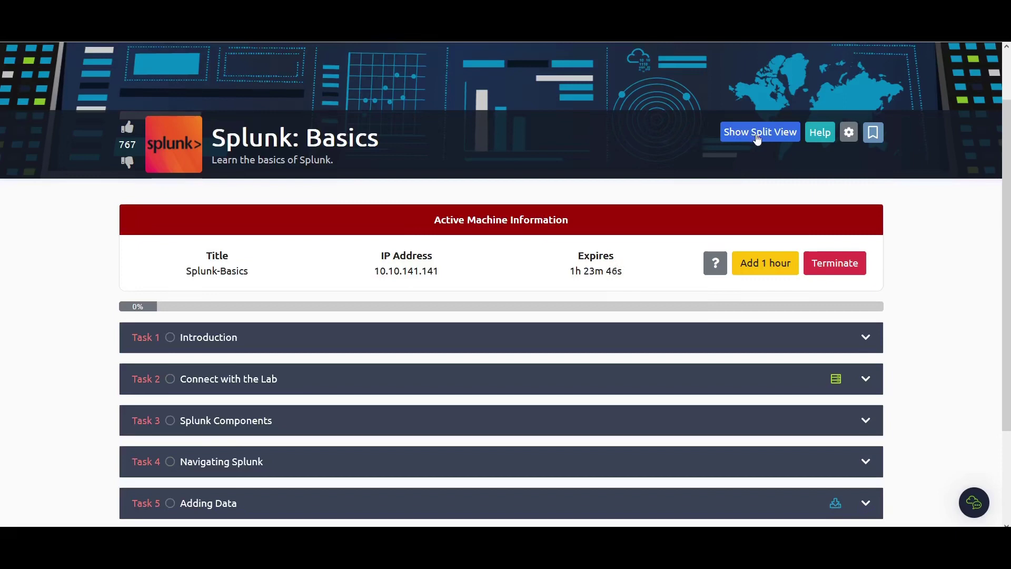
{"action": "scroll", "coordinate": [716, 203], "scroll_direction": "down", "scroll_amount": 1}
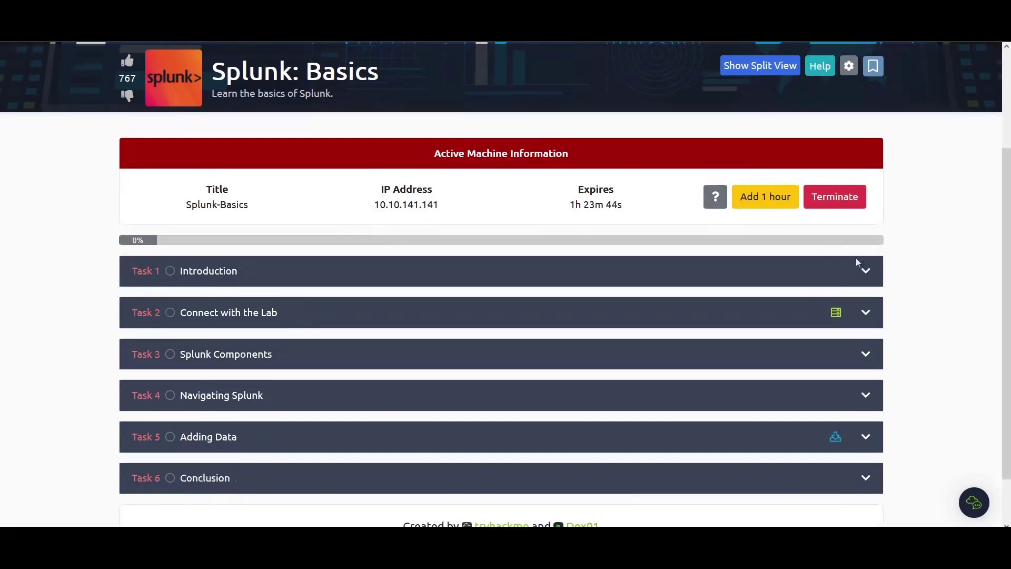
{"action": "left_click", "coordinate": [868, 314]}
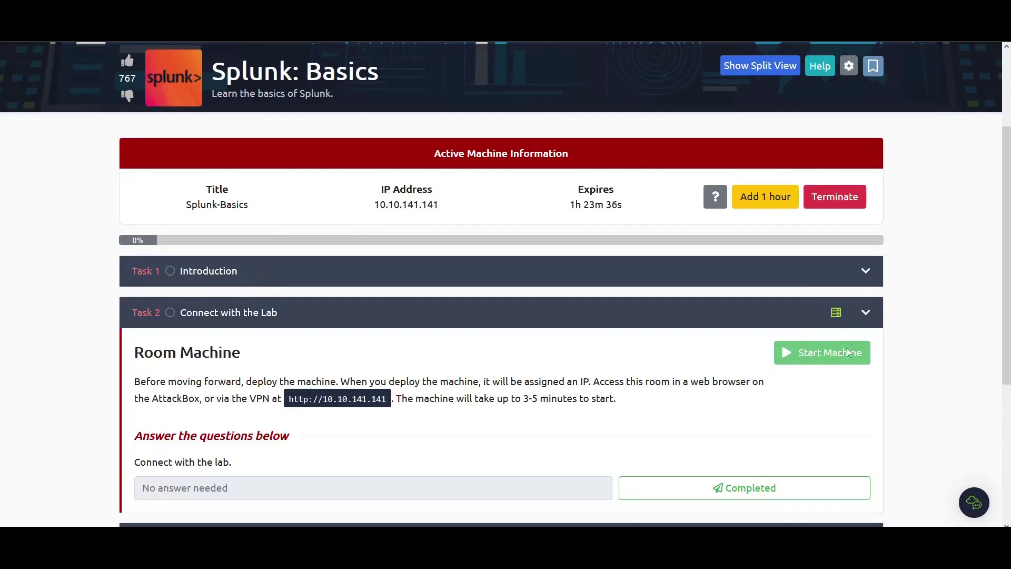
{"action": "left_click", "coordinate": [872, 317]}
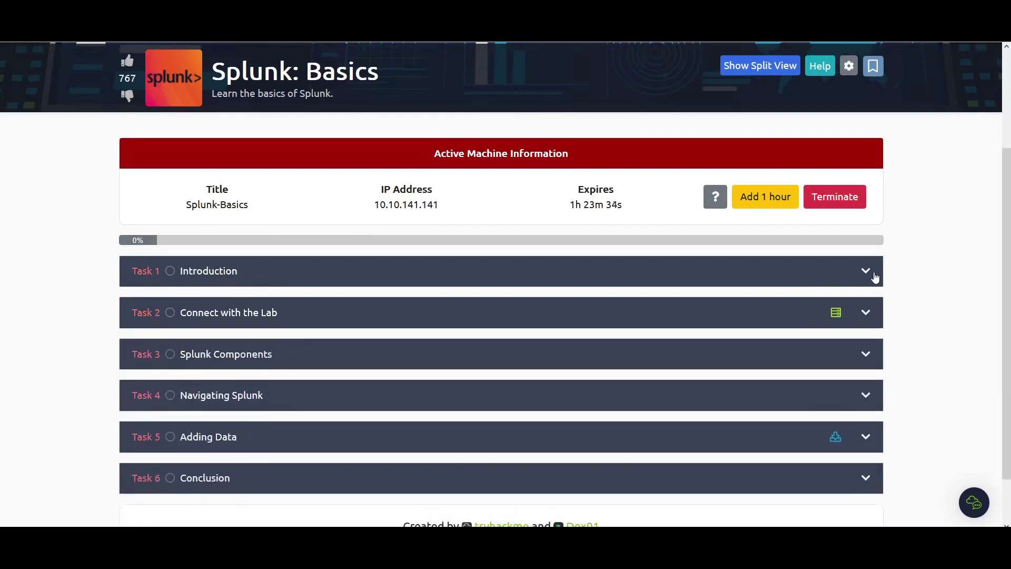
{"action": "left_click", "coordinate": [875, 281]}
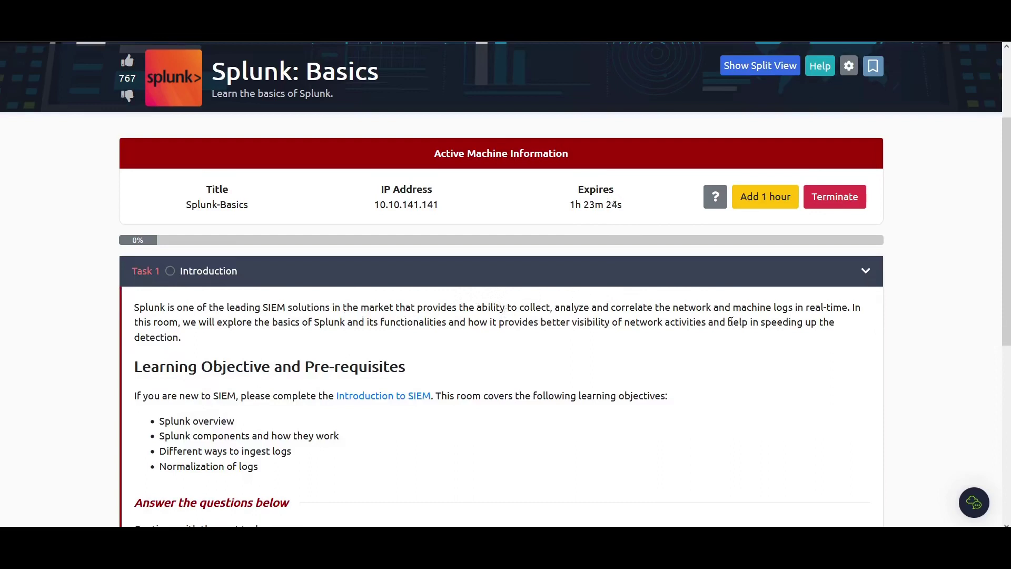
{"action": "scroll", "coordinate": [406, 395], "scroll_direction": "down", "scroll_amount": 2}
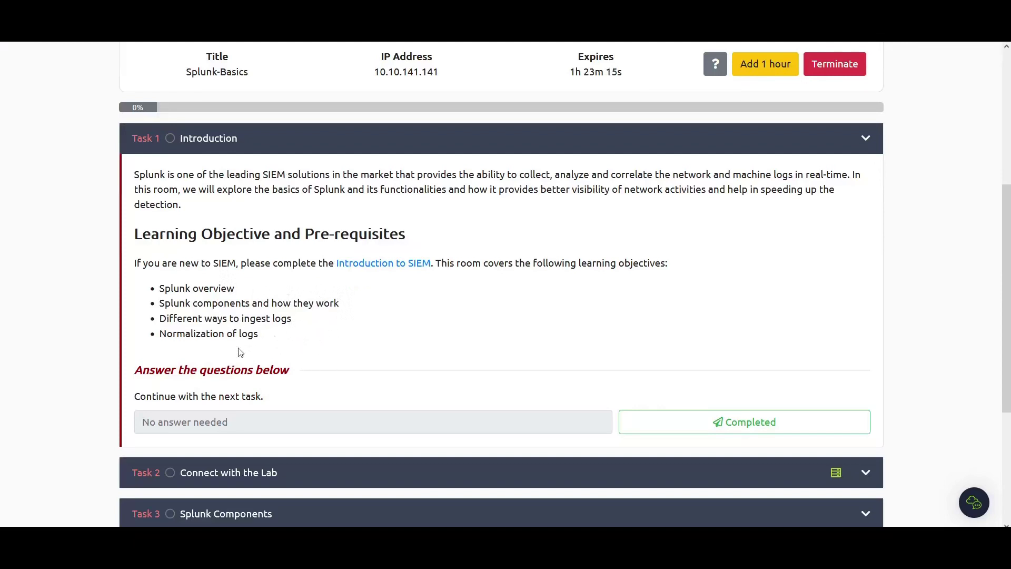
{"action": "left_click", "coordinate": [681, 422]}
{"action": "scroll", "coordinate": [763, 400], "scroll_direction": "down", "scroll_amount": 4}
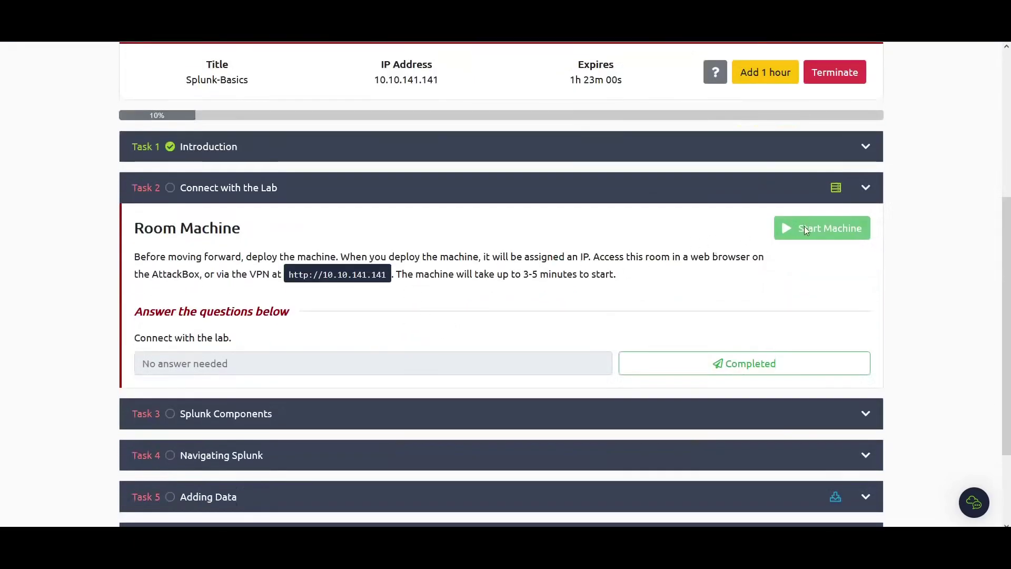
{"action": "mouse_move", "coordinate": [417, 65]}
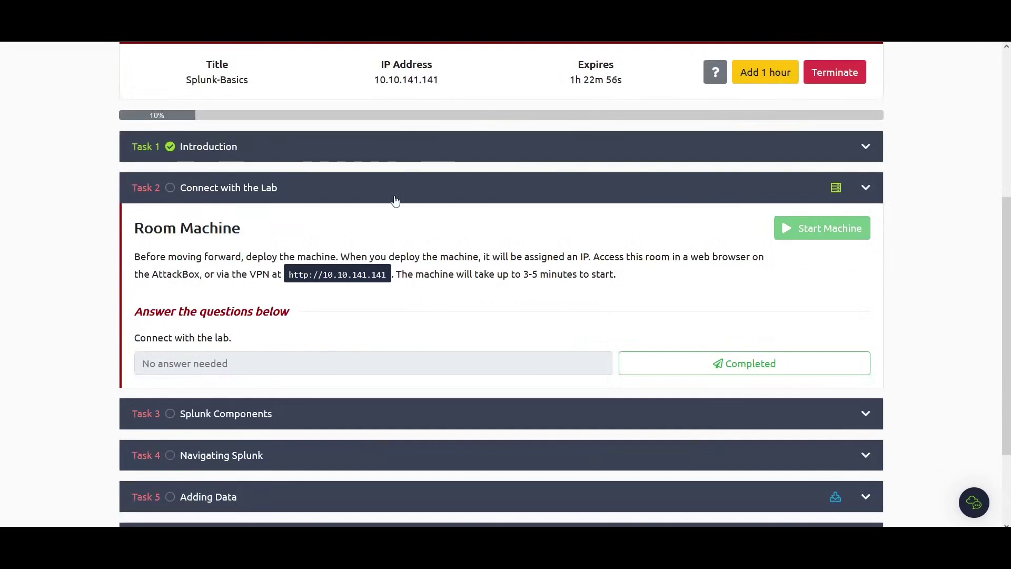
Step: Mark Task 2 Connect with the Lab completed and read through the Splunk Components task
{"action": "left_click", "coordinate": [730, 369]}
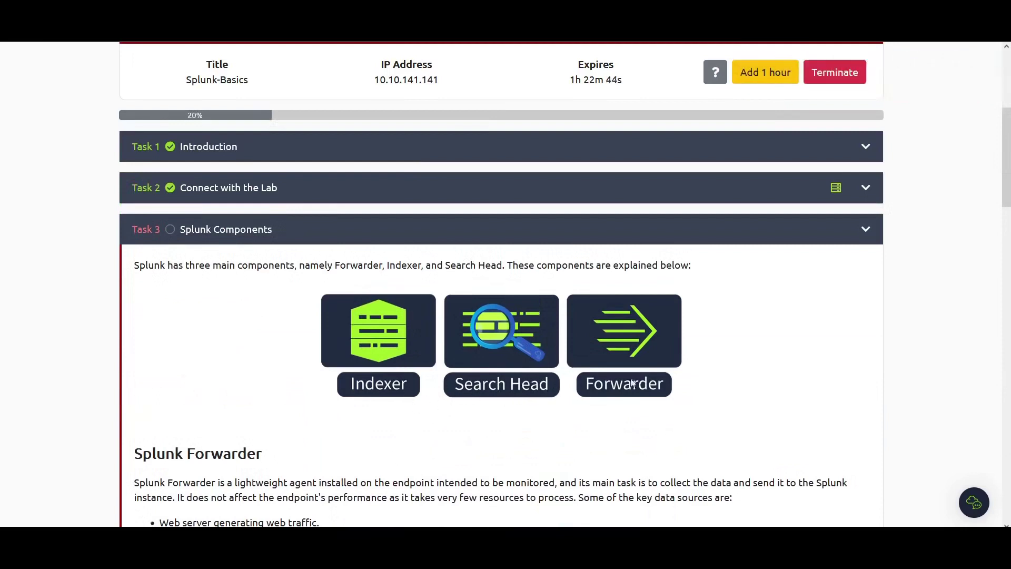
{"action": "scroll", "coordinate": [633, 352], "scroll_direction": "down", "scroll_amount": 1}
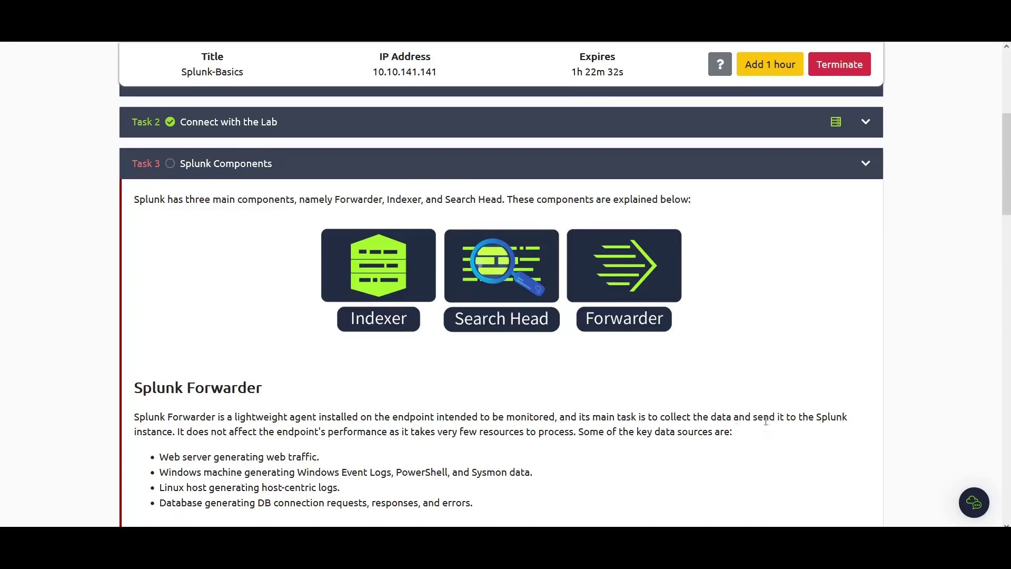
{"action": "scroll", "coordinate": [445, 326], "scroll_direction": "down", "scroll_amount": 1}
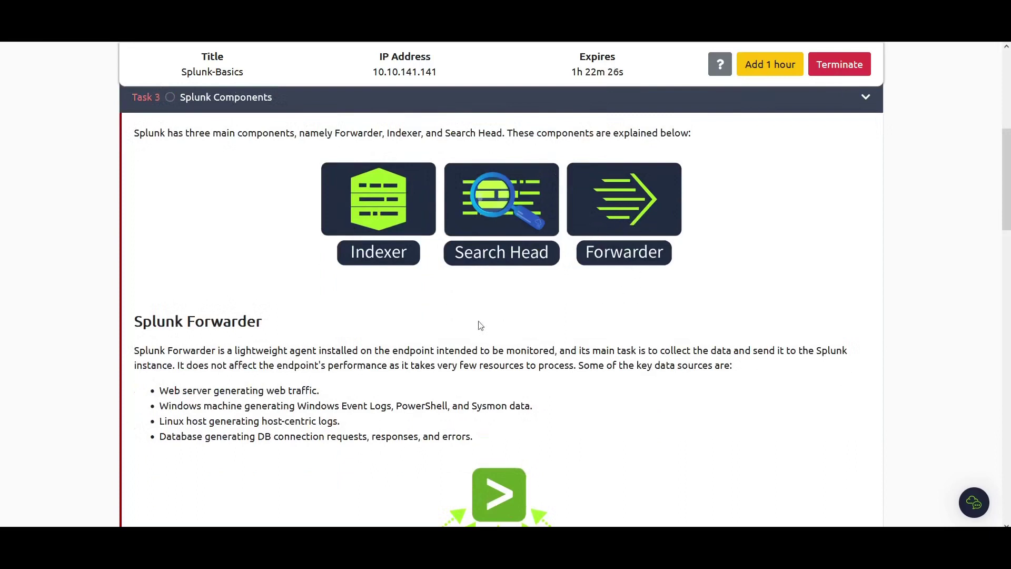
{"action": "scroll", "coordinate": [367, 228], "scroll_direction": "down", "scroll_amount": 5}
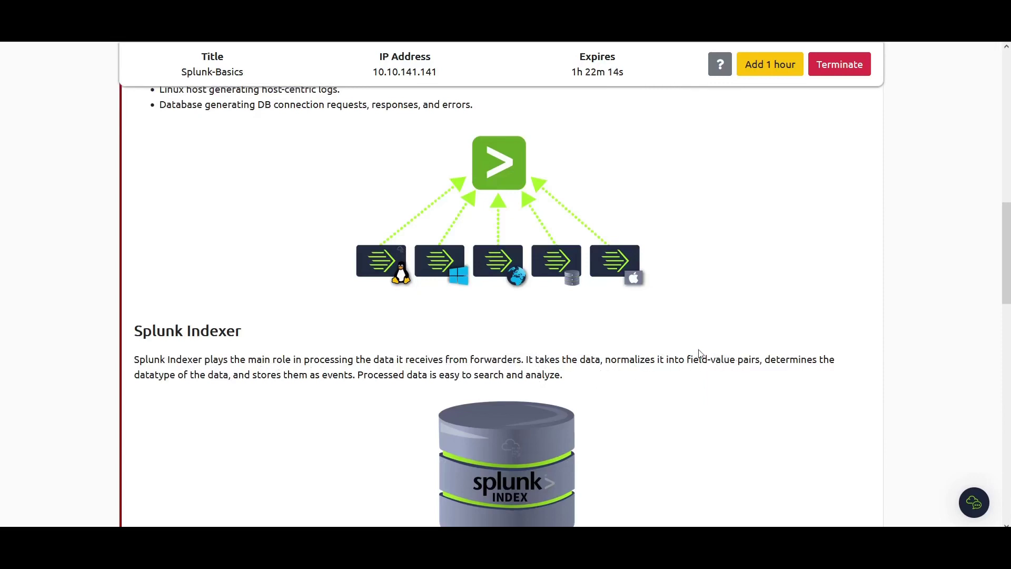
{"action": "scroll", "coordinate": [699, 352], "scroll_direction": "up", "scroll_amount": 5}
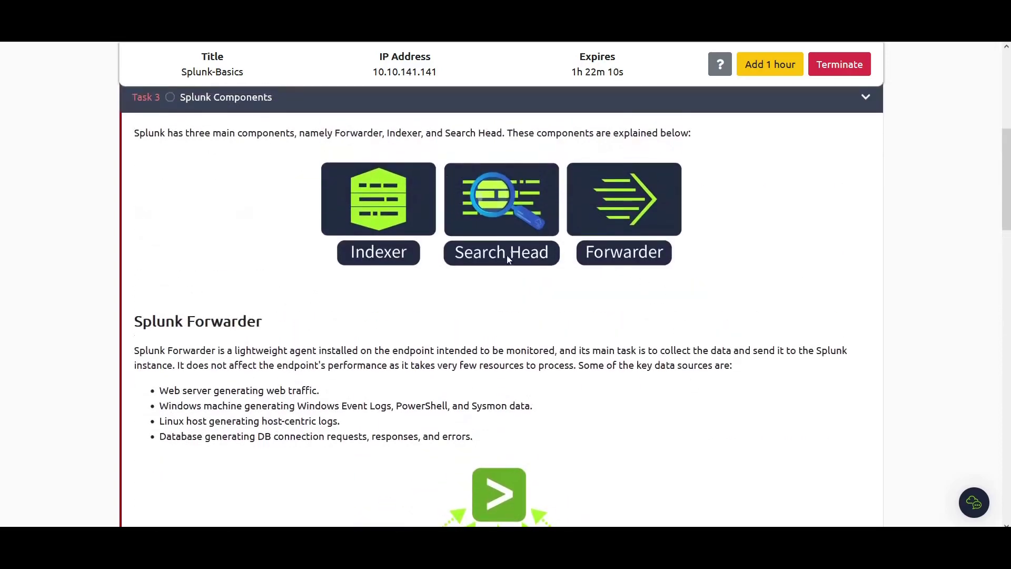
{"action": "scroll", "coordinate": [375, 298], "scroll_direction": "down", "scroll_amount": 6}
{"action": "scroll", "coordinate": [375, 298], "scroll_direction": "down", "scroll_amount": 4}
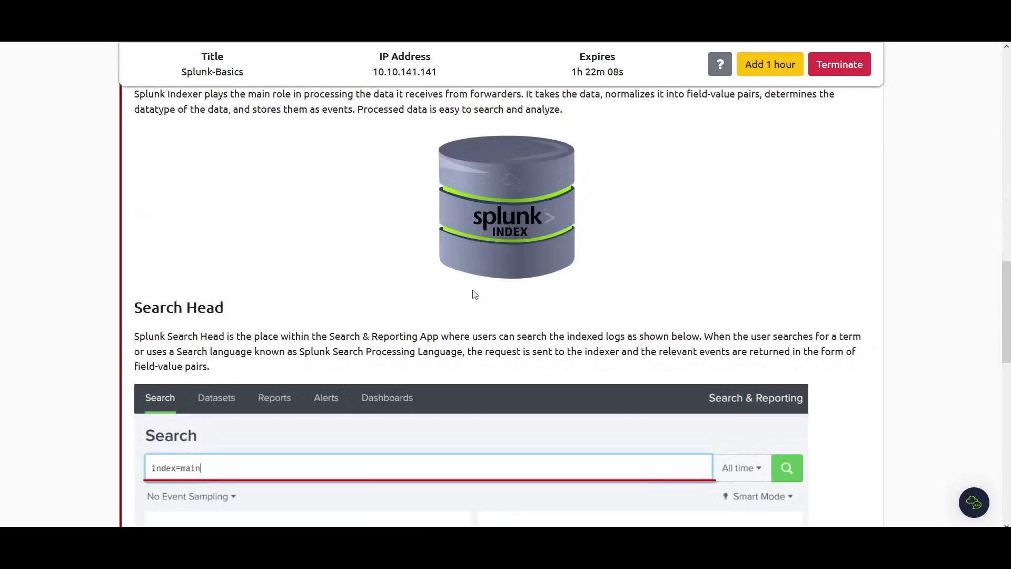
{"action": "scroll", "coordinate": [454, 305], "scroll_direction": "up", "scroll_amount": 3}
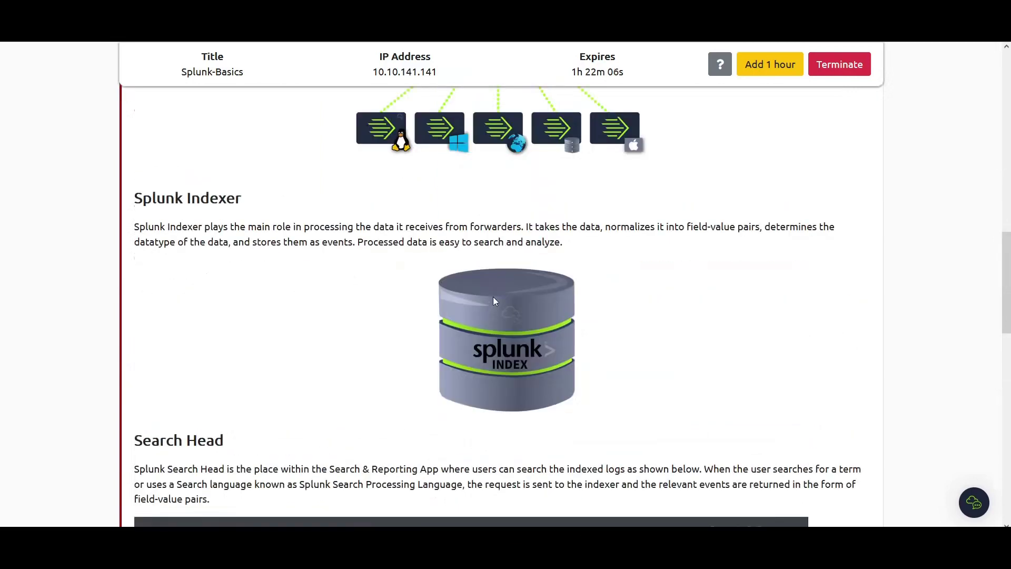
{"action": "scroll", "coordinate": [384, 357], "scroll_direction": "down", "scroll_amount": 1}
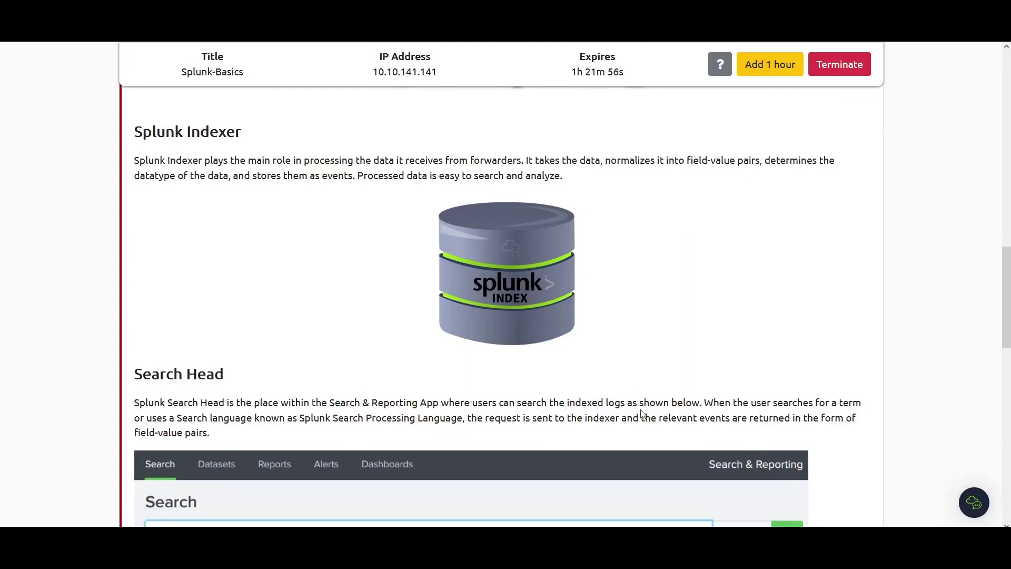
{"action": "scroll", "coordinate": [665, 413], "scroll_direction": "down", "scroll_amount": 1}
{"action": "scroll", "coordinate": [665, 413], "scroll_direction": "down", "scroll_amount": 3}
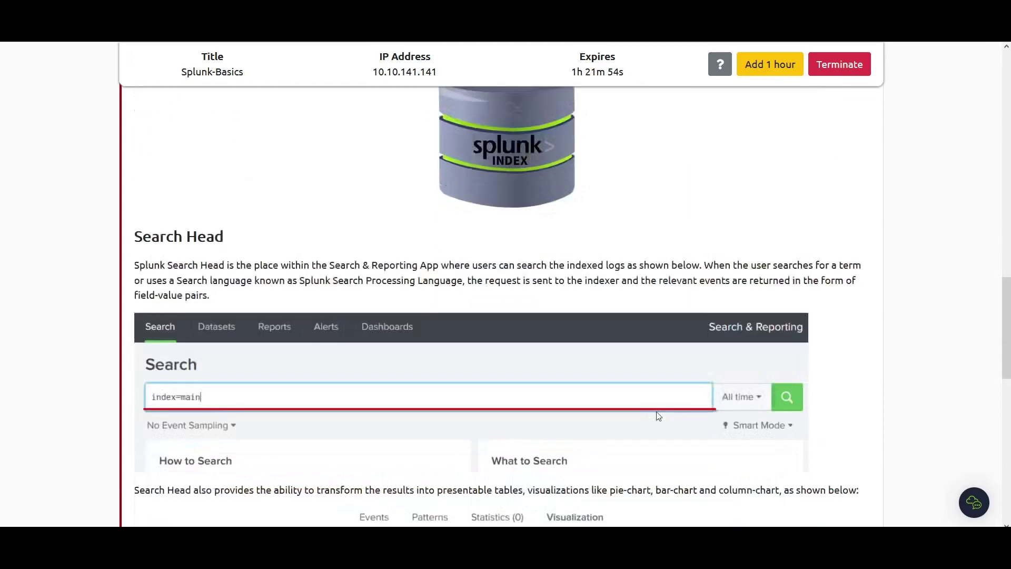
{"action": "scroll", "coordinate": [442, 371], "scroll_direction": "down", "scroll_amount": 2}
{"action": "scroll", "coordinate": [445, 371], "scroll_direction": "down", "scroll_amount": 3}
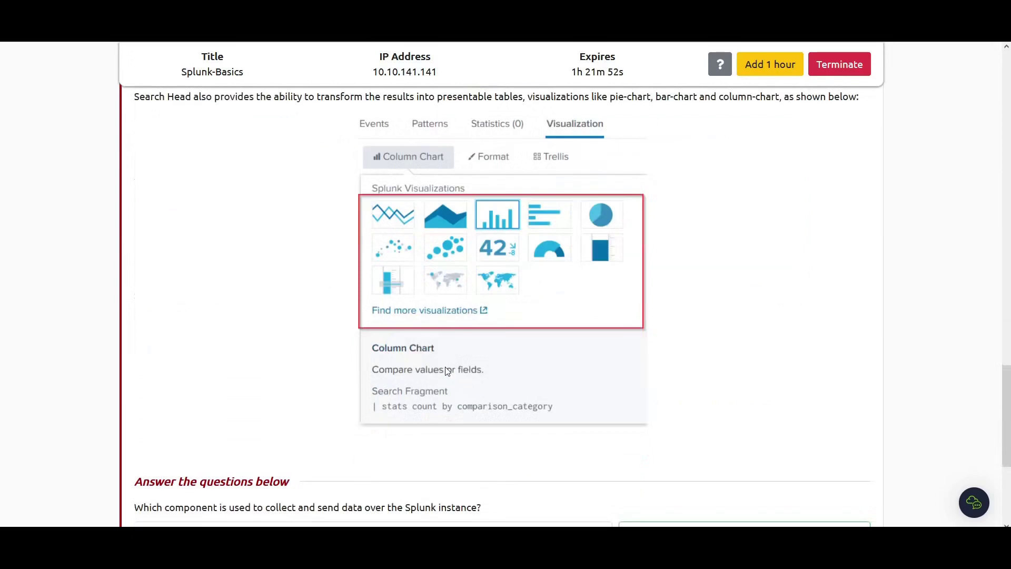
{"action": "scroll", "coordinate": [445, 363], "scroll_direction": "up", "scroll_amount": 10}
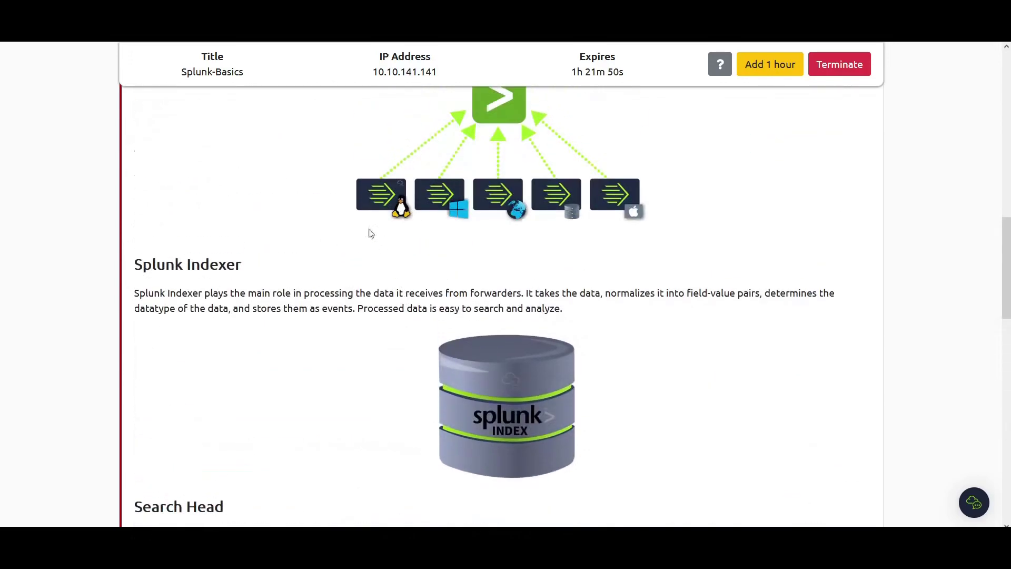
{"action": "scroll", "coordinate": [366, 246], "scroll_direction": "down", "scroll_amount": 4}
{"action": "scroll", "coordinate": [367, 247], "scroll_direction": "down", "scroll_amount": 6}
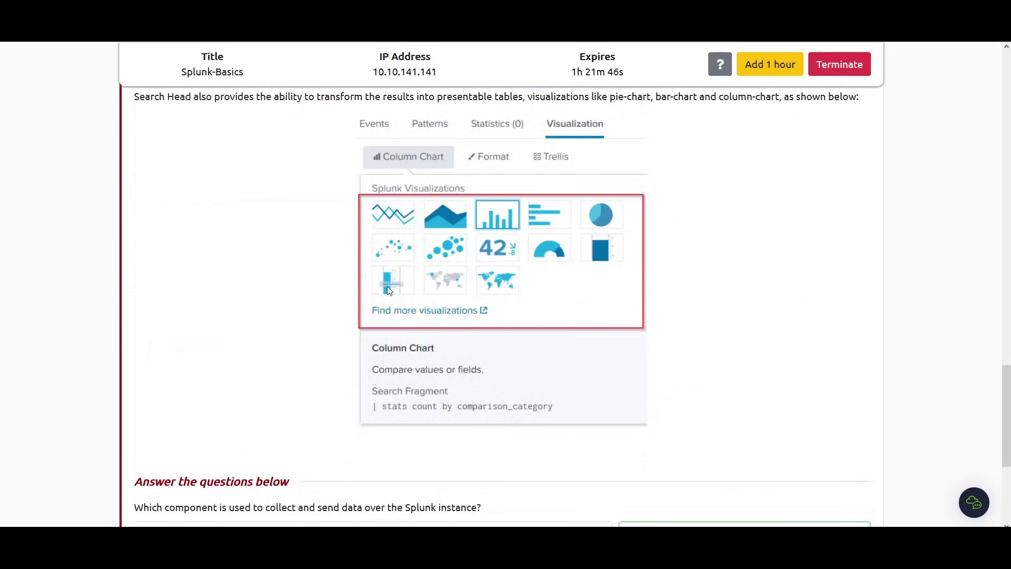
{"action": "scroll", "coordinate": [337, 310], "scroll_direction": "down", "scroll_amount": 4}
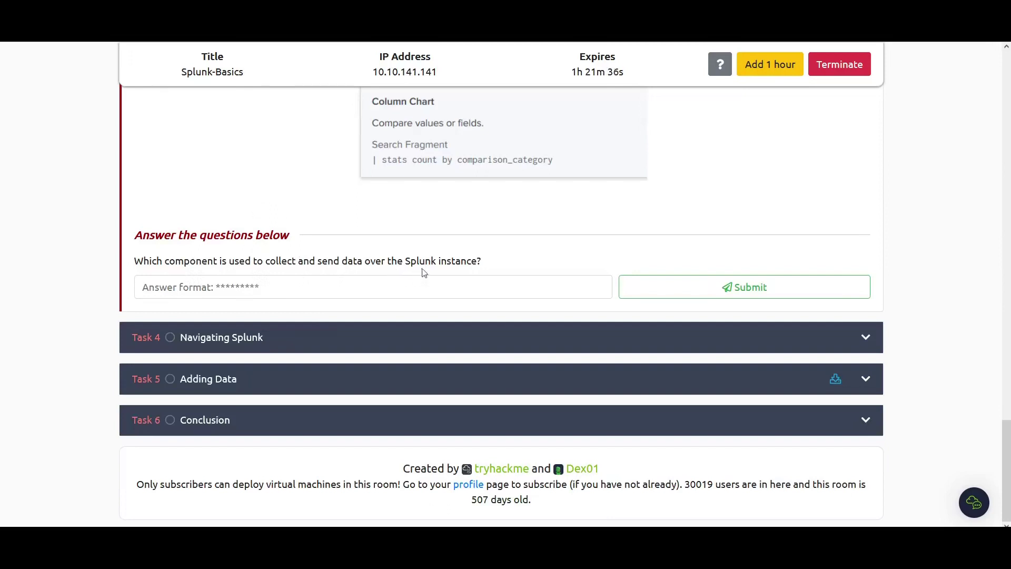
Step: Answer the Task 3 data collection and forwarding question with 'Forwarder'
{"action": "left_click", "coordinate": [467, 283]}
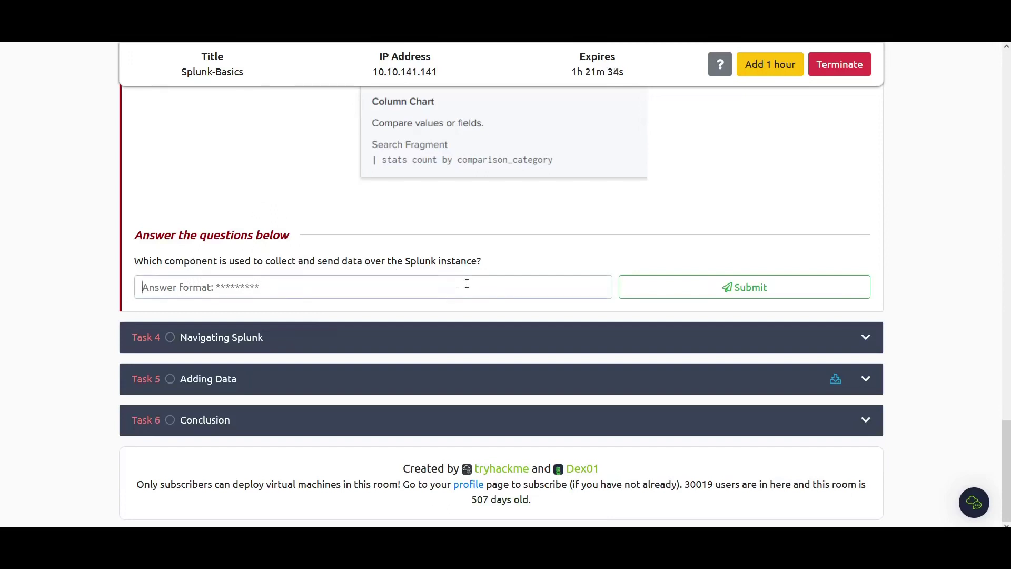
{"action": "type", "text": "Forwarder"}
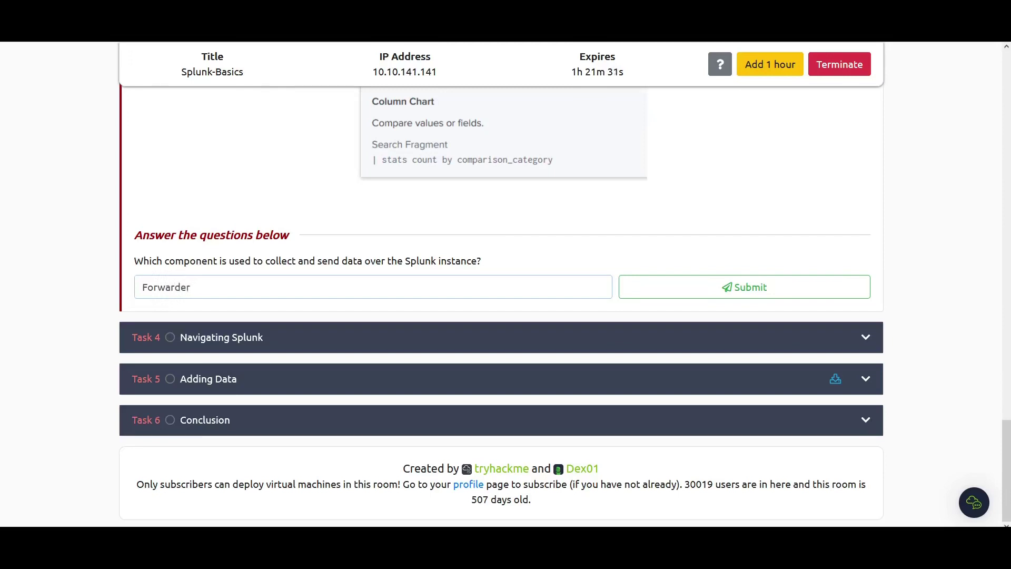
{"action": "key", "text": "Return"}
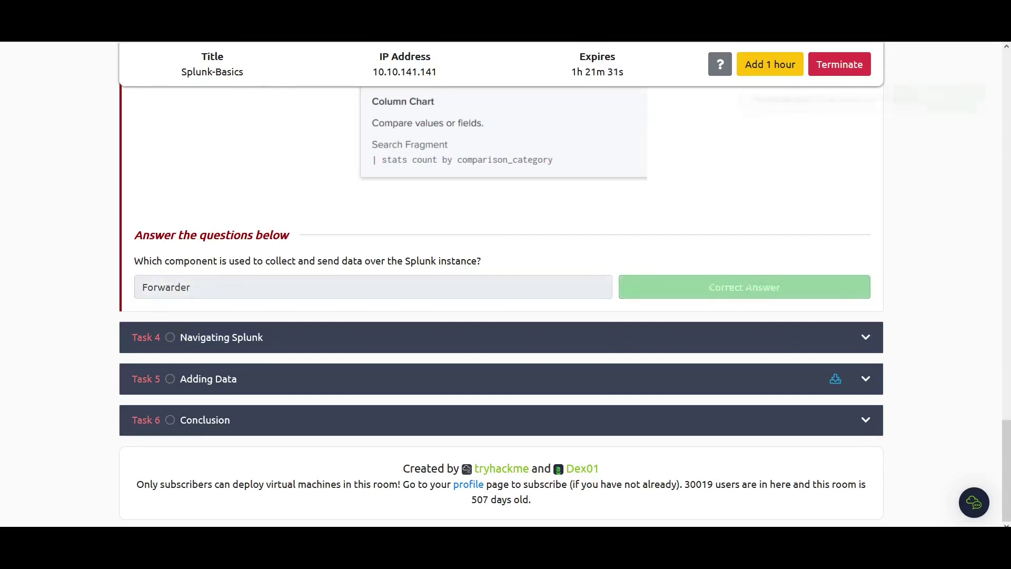
{"action": "left_click", "coordinate": [510, 340]}
{"action": "scroll", "coordinate": [482, 331], "scroll_direction": "up", "scroll_amount": 15}
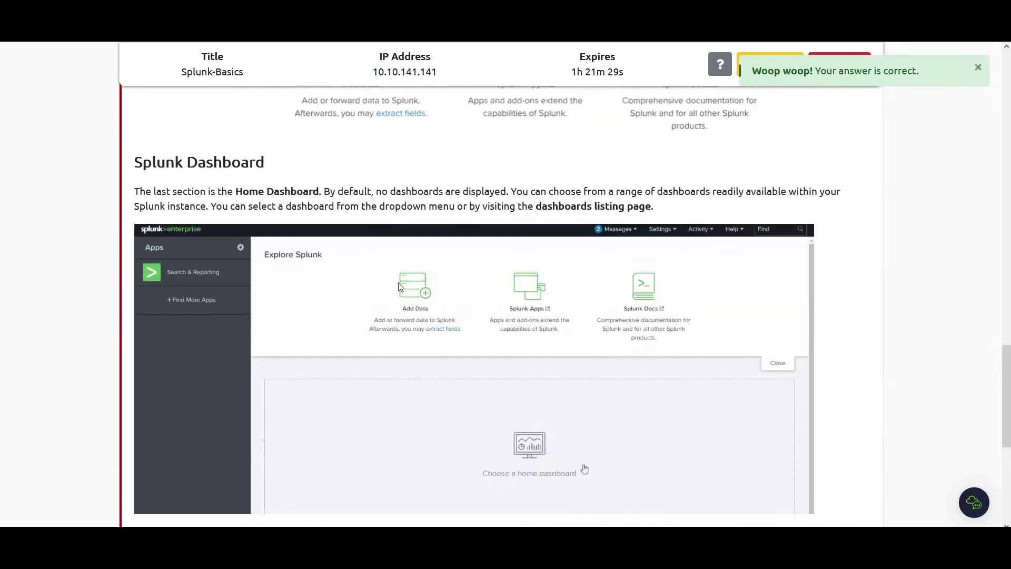
{"action": "scroll", "coordinate": [400, 287], "scroll_direction": "up", "scroll_amount": 9}
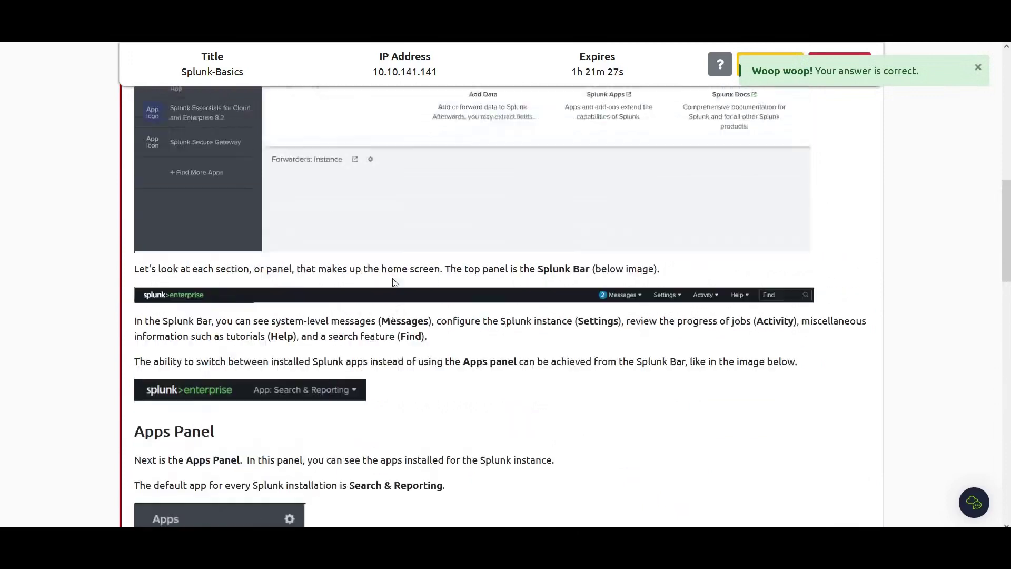
{"action": "scroll", "coordinate": [330, 260], "scroll_direction": "down", "scroll_amount": 3}
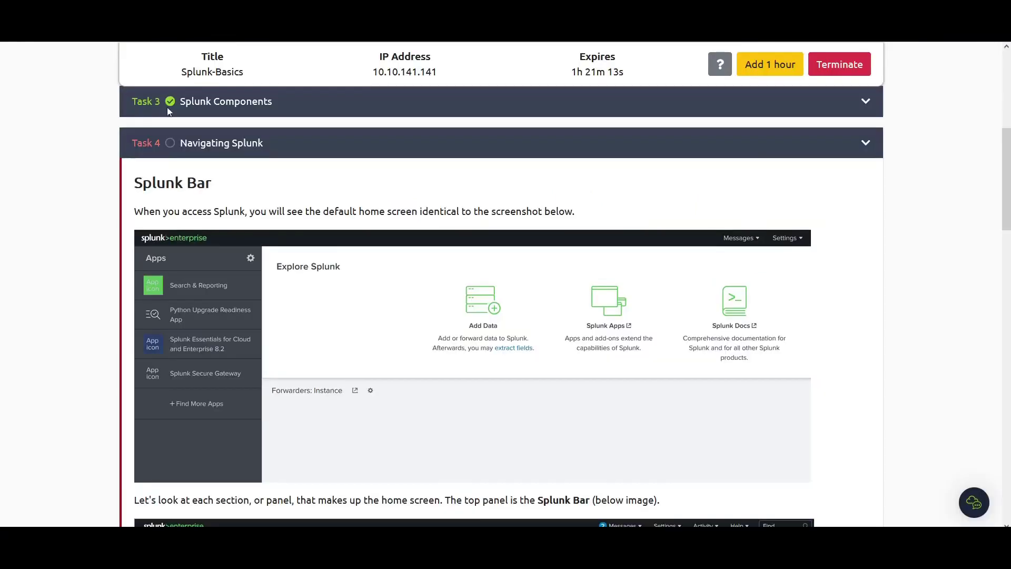
{"action": "scroll", "coordinate": [323, 294], "scroll_direction": "down", "scroll_amount": 4}
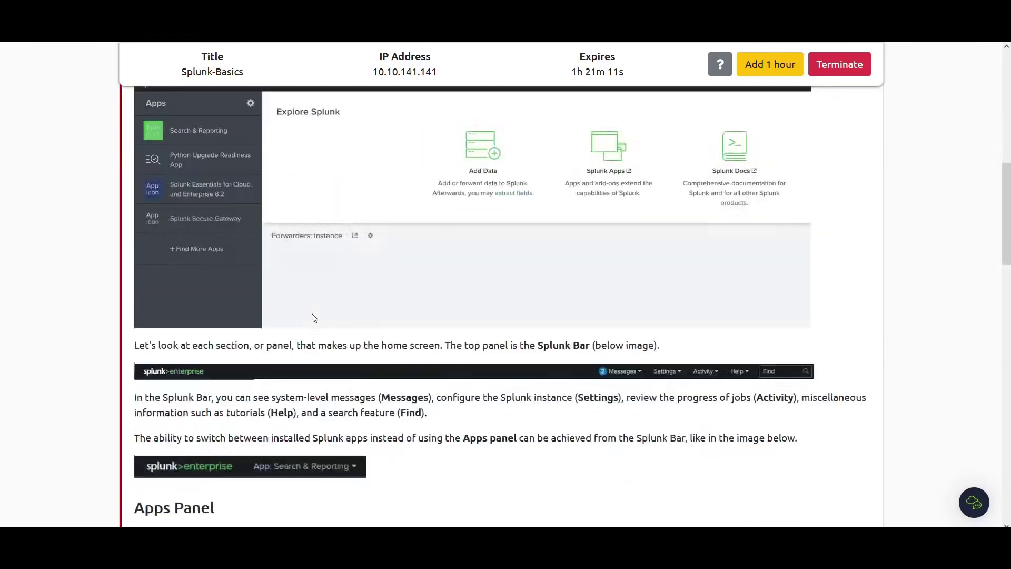
{"action": "scroll", "coordinate": [314, 273], "scroll_direction": "up", "scroll_amount": 6}
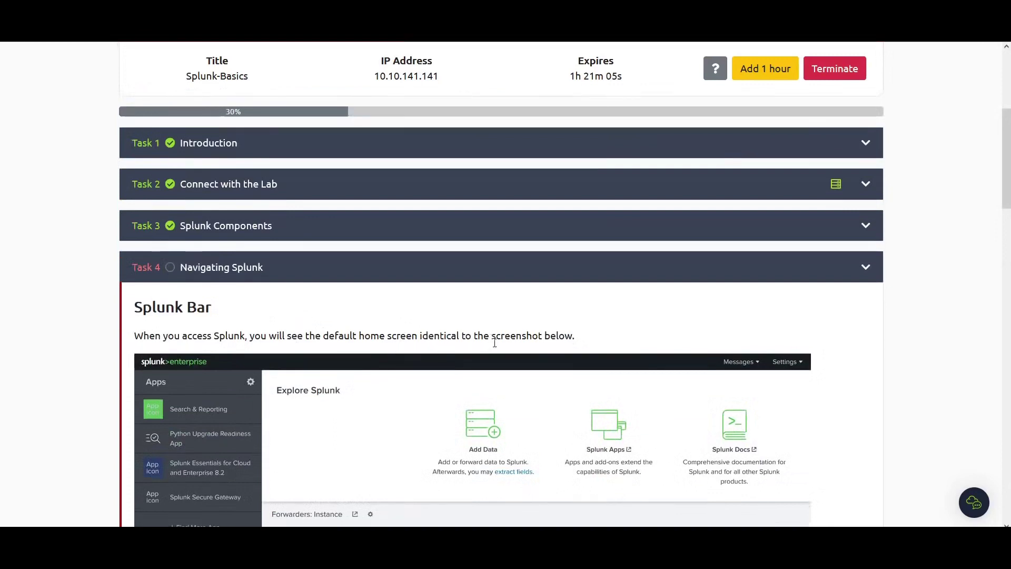
{"action": "scroll", "coordinate": [428, 354], "scroll_direction": "down", "scroll_amount": 2}
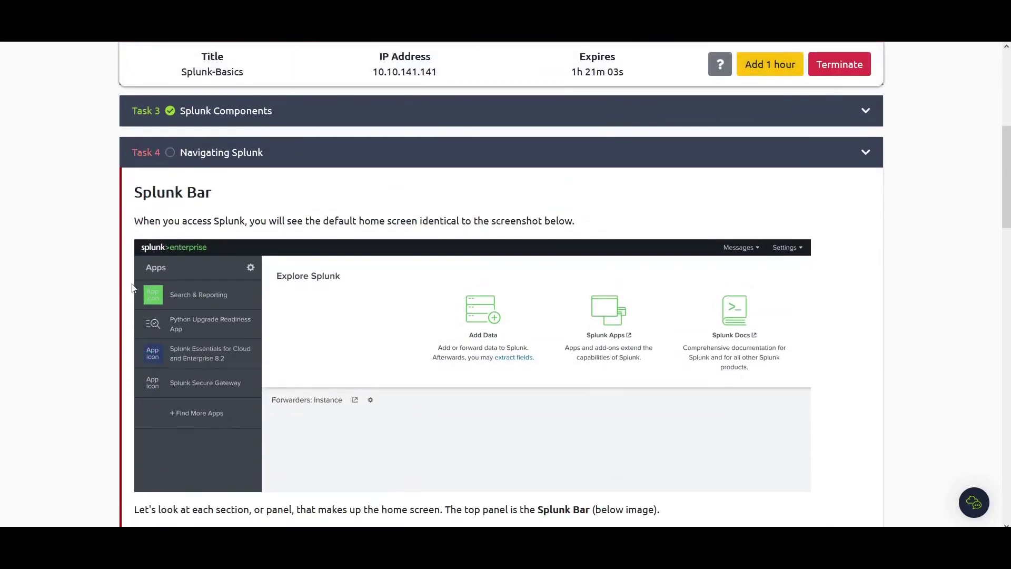
{"action": "scroll", "coordinate": [396, 399], "scroll_direction": "down", "scroll_amount": 6}
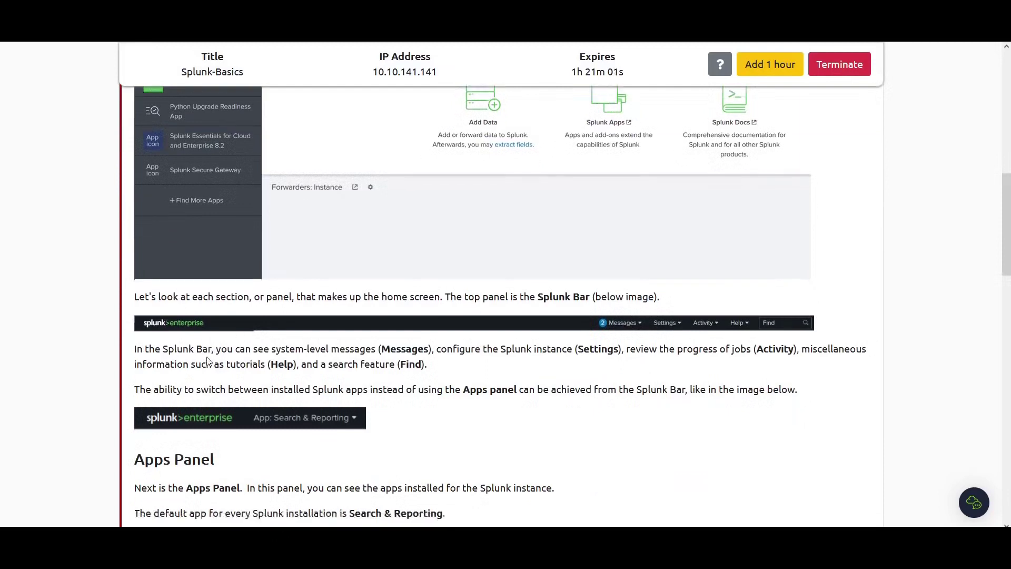
{"action": "scroll", "coordinate": [201, 353], "scroll_direction": "up", "scroll_amount": 5}
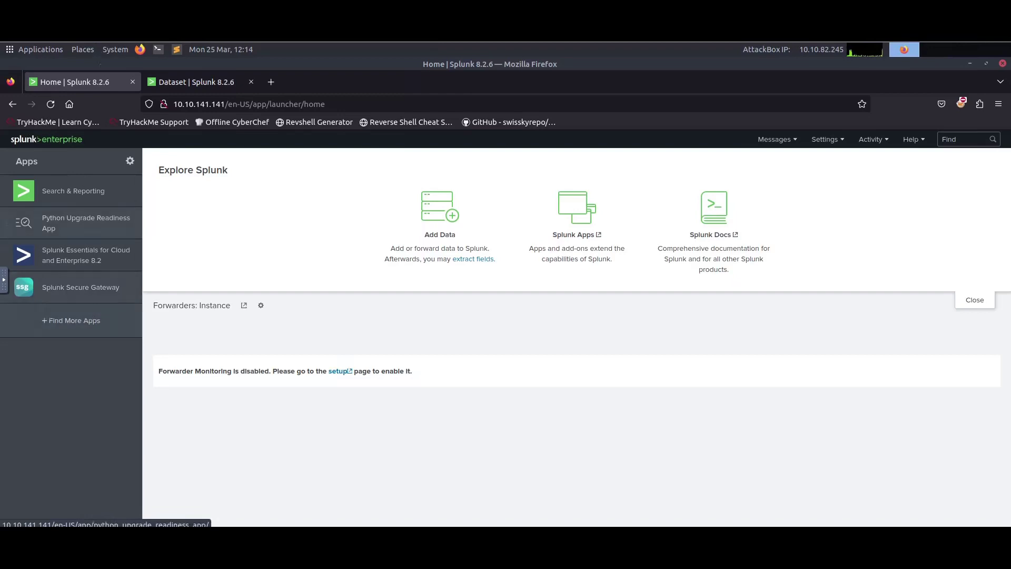
Step: Go back to the room page and read the Splunk Bar, Apps Panel and Explore Splunk sections
{"action": "left_click", "coordinate": [7, 311]}
{"action": "scroll", "coordinate": [283, 374], "scroll_direction": "down", "scroll_amount": 6}
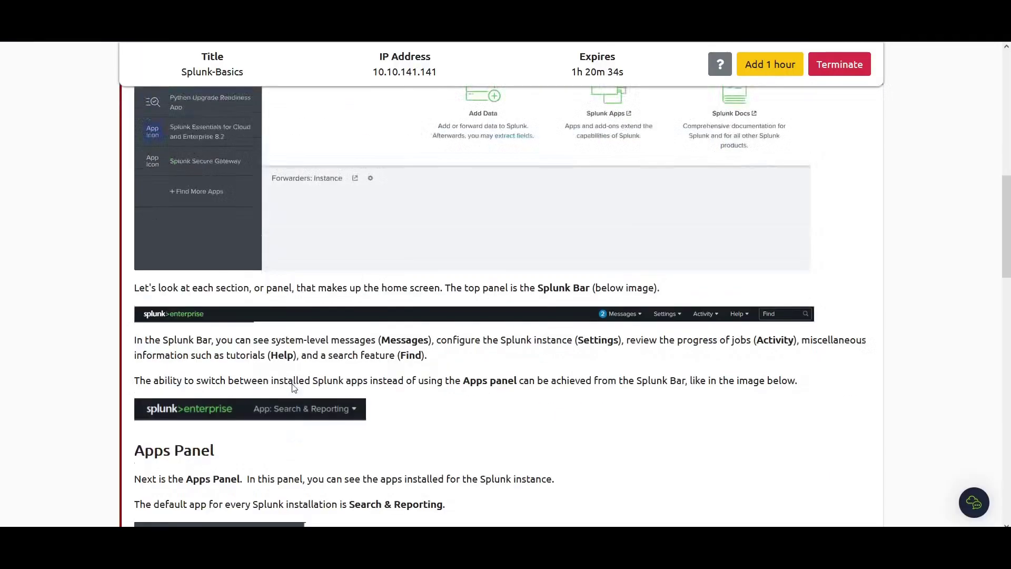
{"action": "scroll", "coordinate": [292, 387], "scroll_direction": "down", "scroll_amount": 1}
{"action": "scroll", "coordinate": [278, 356], "scroll_direction": "up", "scroll_amount": 7}
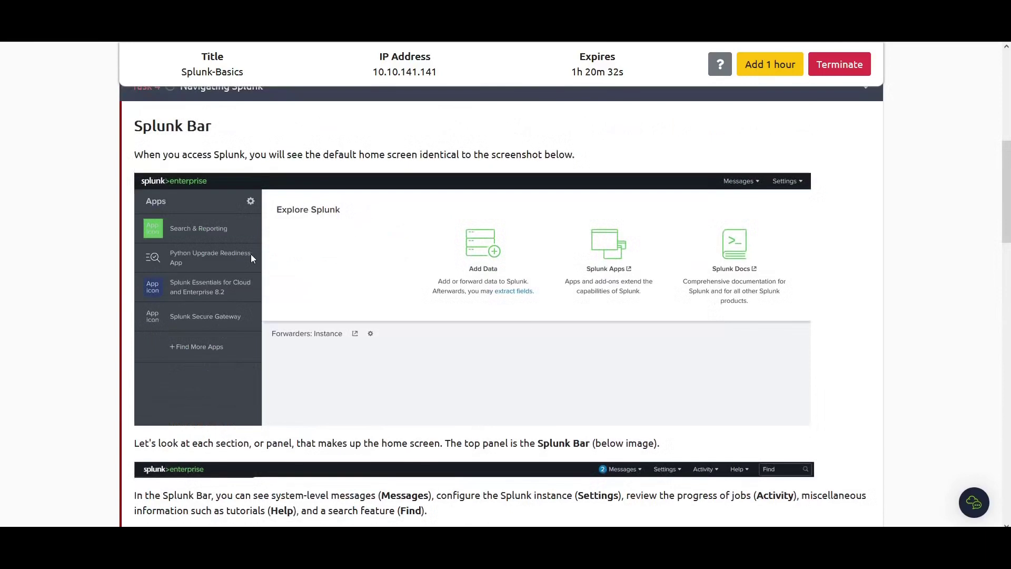
{"action": "scroll", "coordinate": [239, 274], "scroll_direction": "down", "scroll_amount": 4}
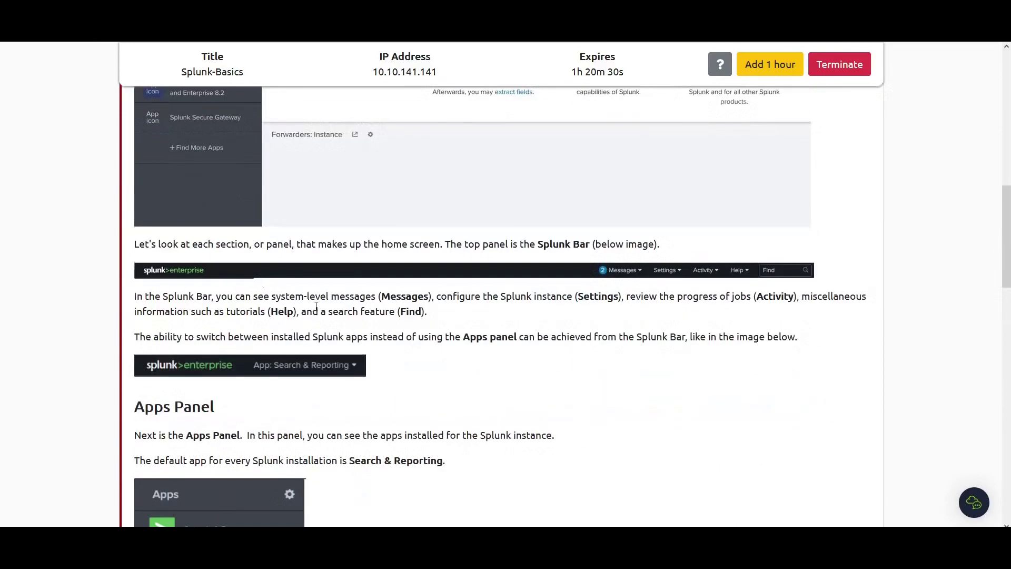
{"action": "scroll", "coordinate": [325, 349], "scroll_direction": "down", "scroll_amount": 3}
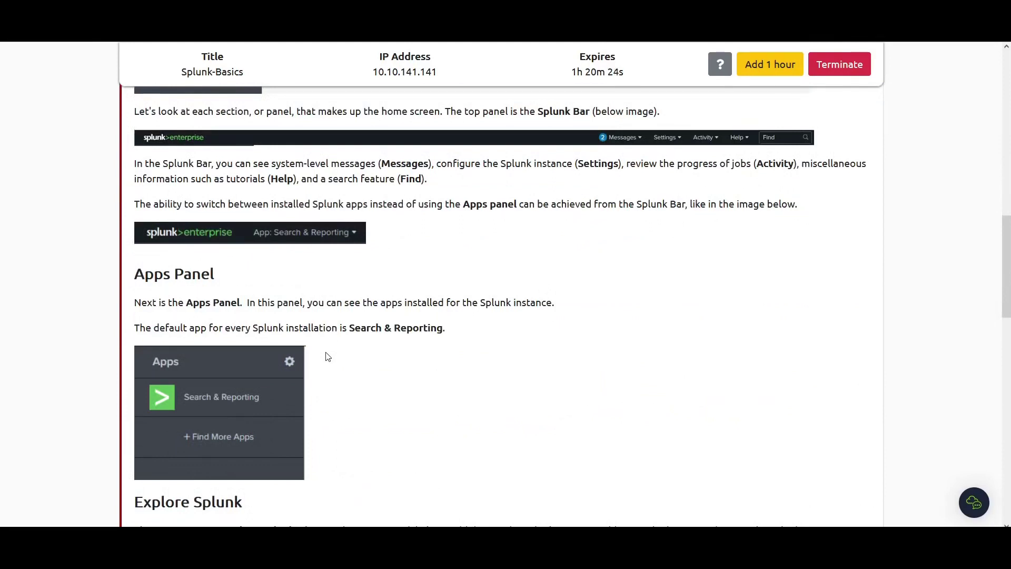
{"action": "scroll", "coordinate": [327, 357], "scroll_direction": "down", "scroll_amount": 3}
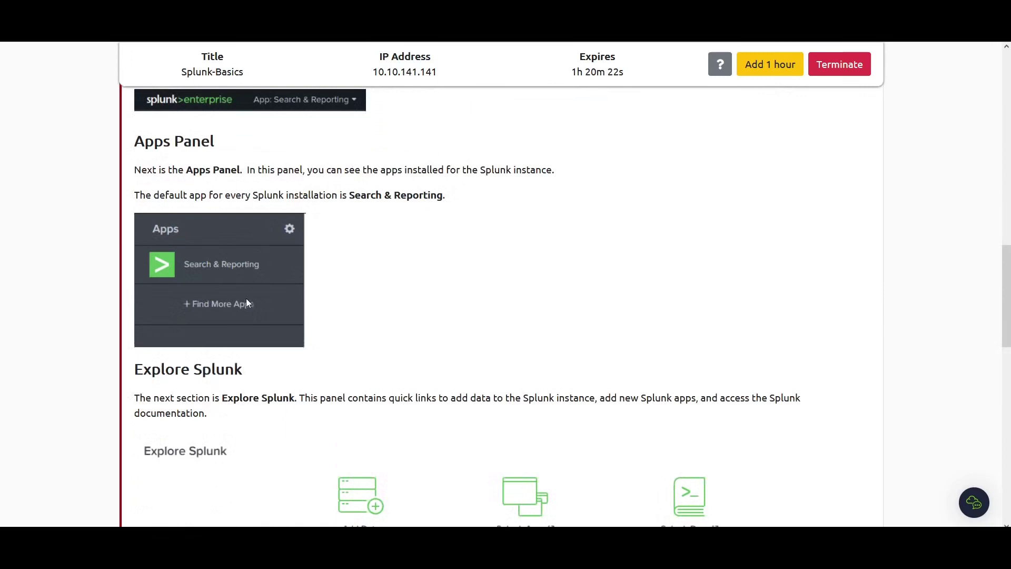
{"action": "scroll", "coordinate": [251, 297], "scroll_direction": "down", "scroll_amount": 5}
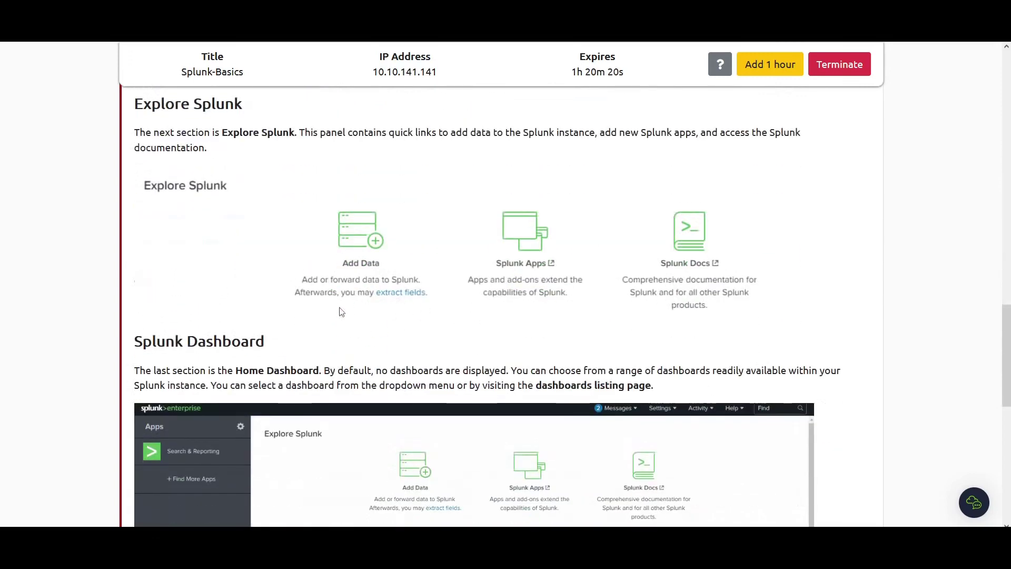
{"action": "scroll", "coordinate": [425, 249], "scroll_direction": "down", "scroll_amount": 2}
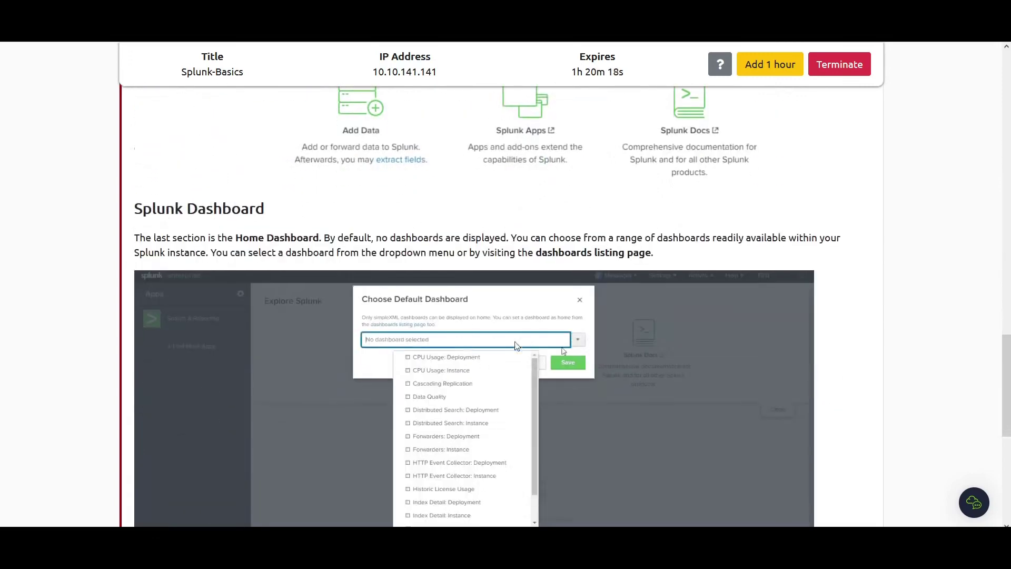
{"action": "scroll", "coordinate": [425, 248], "scroll_direction": "up", "scroll_amount": 1}
{"action": "scroll", "coordinate": [425, 249], "scroll_direction": "up", "scroll_amount": 2}
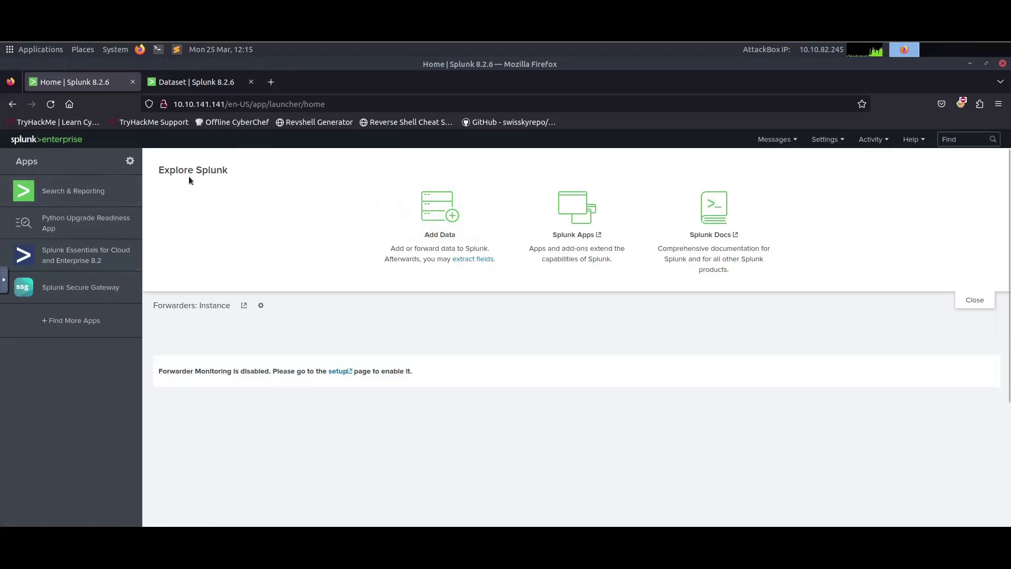
Step: Open Splunk's Add Data page and scroll to the Upload, Monitor and Forward input methods
{"action": "left_click", "coordinate": [435, 208]}
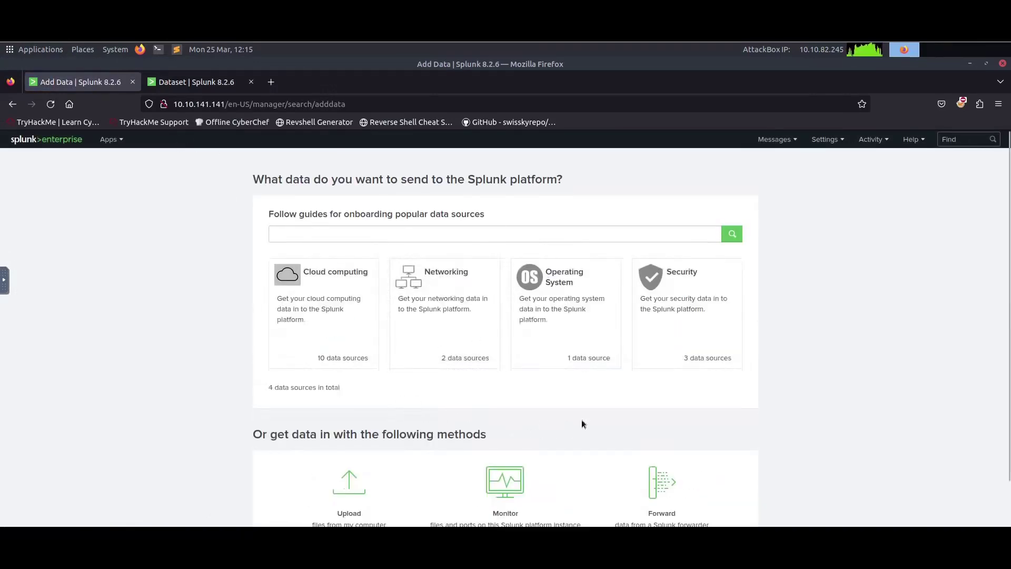
{"action": "scroll", "coordinate": [432, 438], "scroll_direction": "down", "scroll_amount": 2}
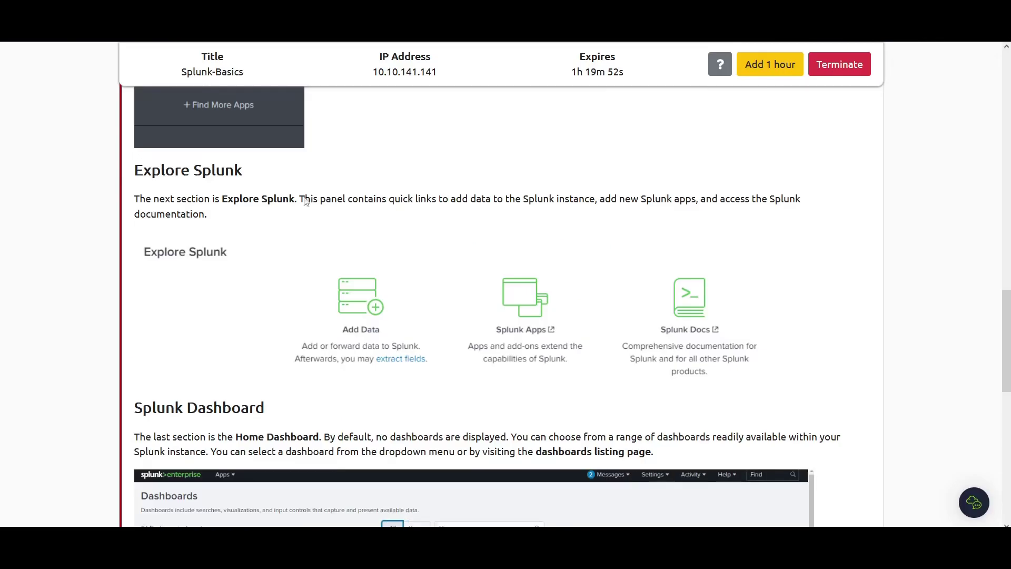
{"action": "scroll", "coordinate": [453, 384], "scroll_direction": "down", "scroll_amount": 10}
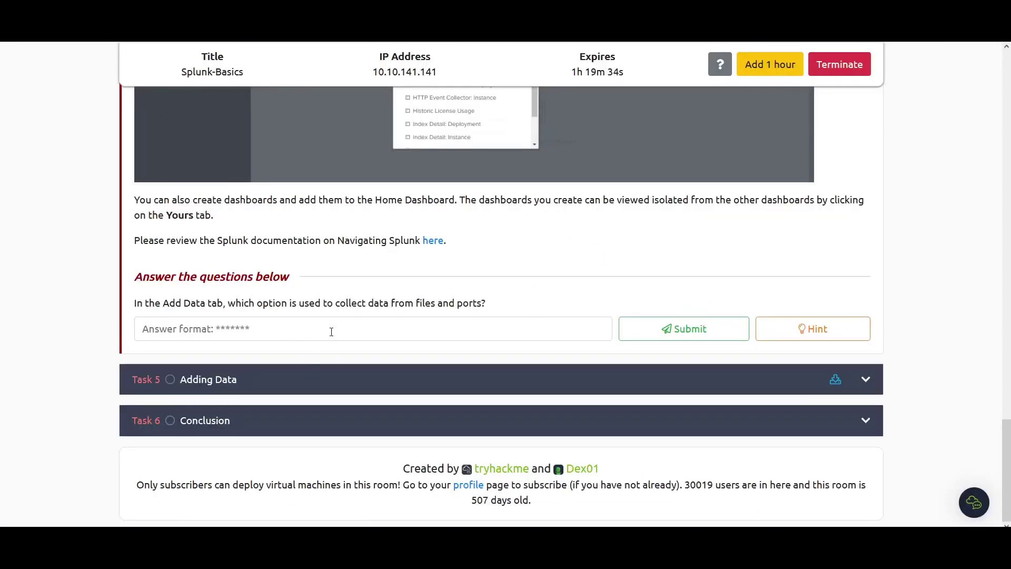
Step: Answer the files-and-ports question with 'Monitor' and scroll to Task 5 Adding Data
{"action": "left_click", "coordinate": [331, 331]}
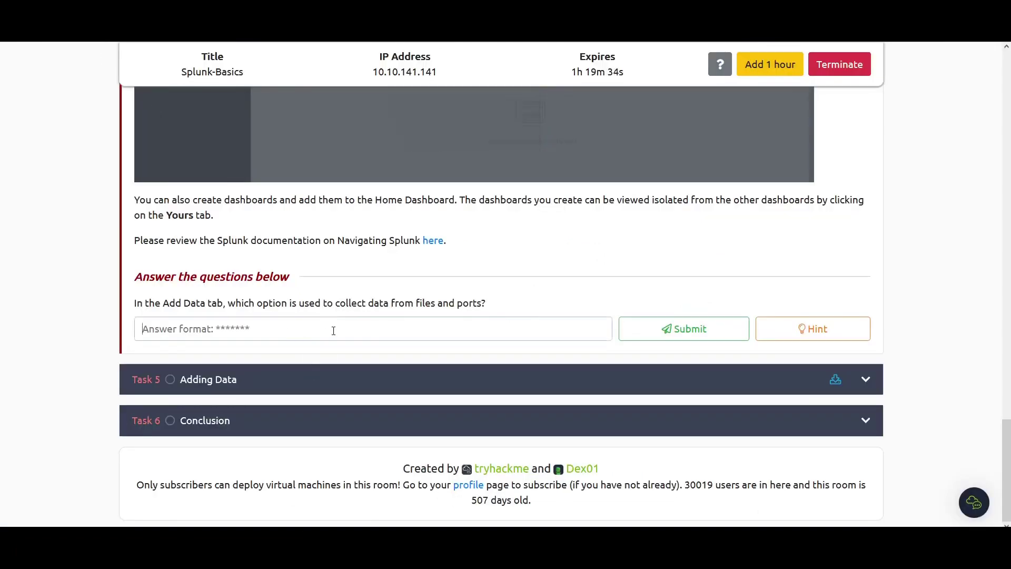
{"action": "type", "text": "Monitor"}
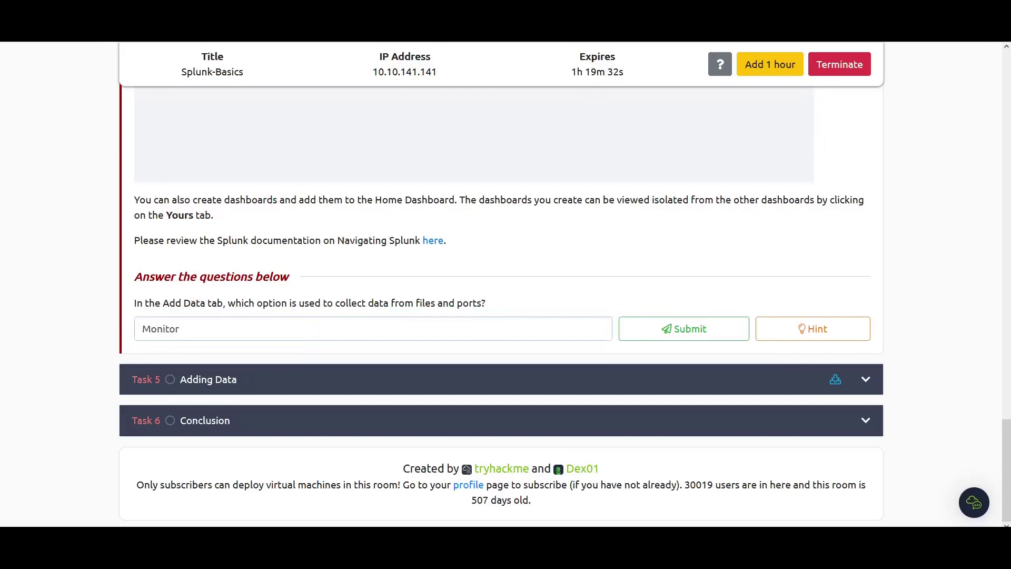
{"action": "key", "text": "Return"}
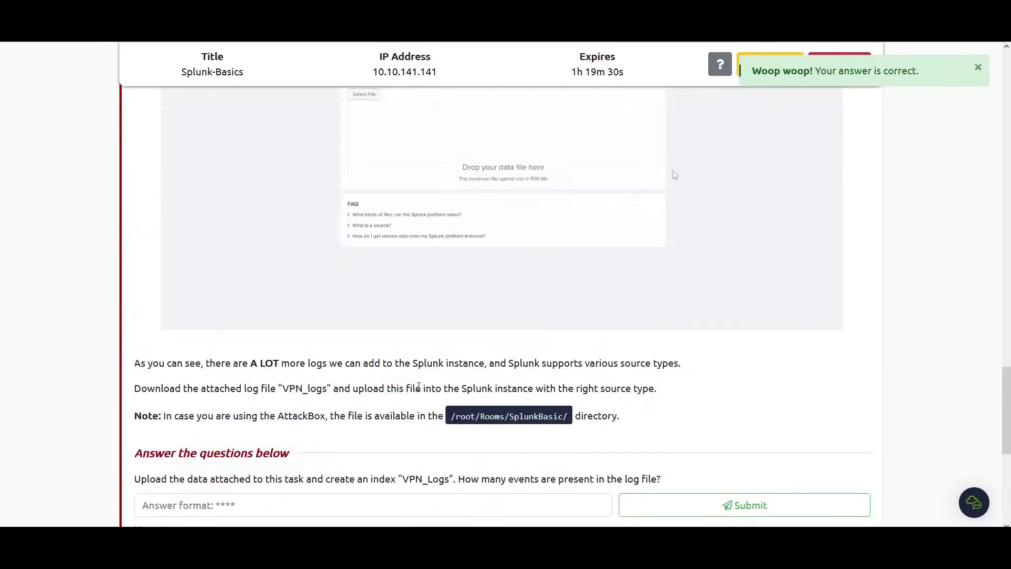
{"action": "scroll", "coordinate": [421, 362], "scroll_direction": "up", "scroll_amount": 6}
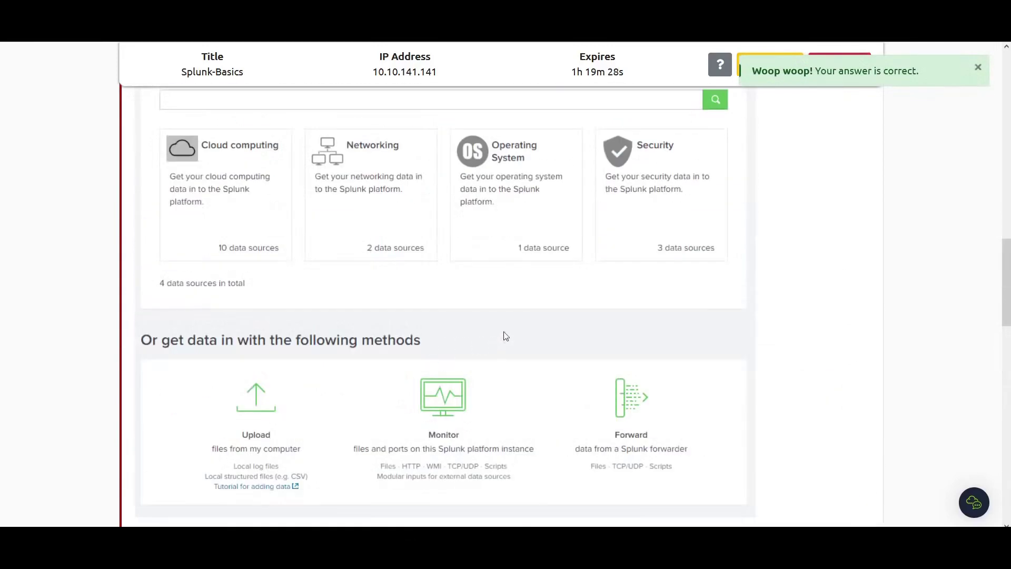
{"action": "scroll", "coordinate": [506, 336], "scroll_direction": "up", "scroll_amount": 4}
{"action": "scroll", "coordinate": [505, 336], "scroll_direction": "up", "scroll_amount": 4}
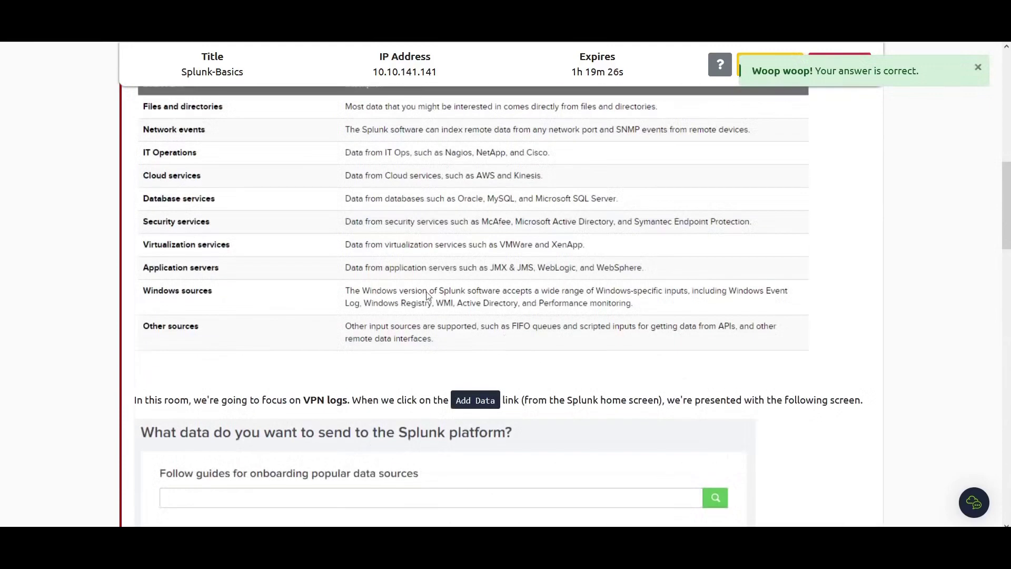
{"action": "scroll", "coordinate": [427, 296], "scroll_direction": "down", "scroll_amount": 3}
{"action": "scroll", "coordinate": [411, 297], "scroll_direction": "up", "scroll_amount": 6}
{"action": "scroll", "coordinate": [411, 297], "scroll_direction": "up", "scroll_amount": 1}
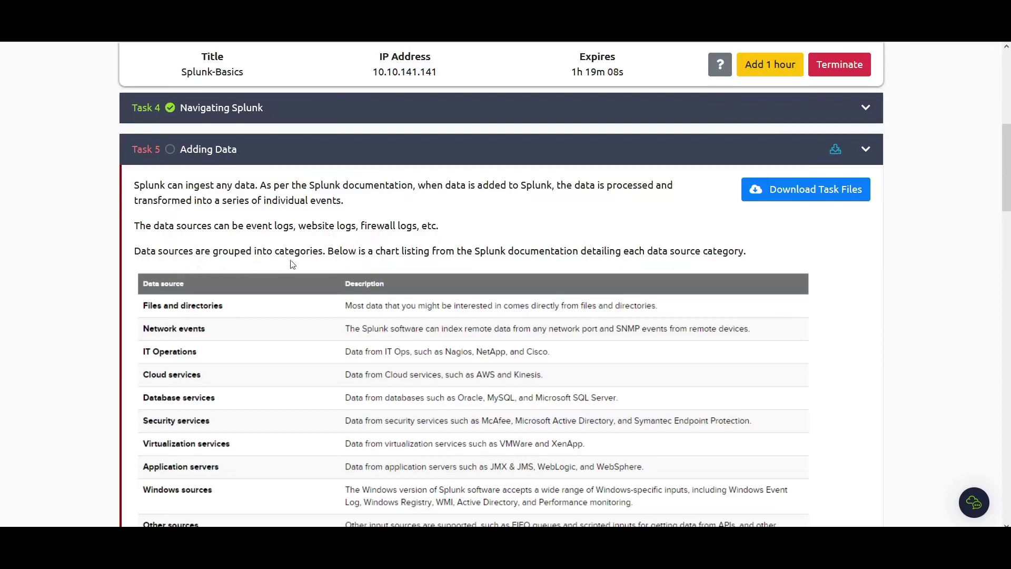
Step: Read Task 5's upload instructions and select the /root/Rooms/SplunkBasic/ path in its note
{"action": "scroll", "coordinate": [273, 300], "scroll_direction": "down", "scroll_amount": 3}
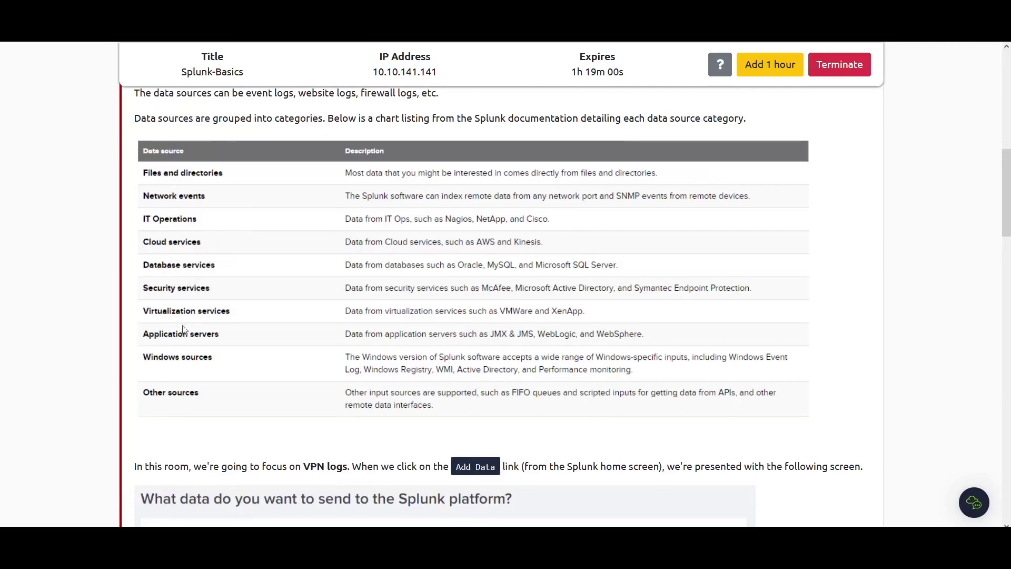
{"action": "scroll", "coordinate": [214, 354], "scroll_direction": "down", "scroll_amount": 3}
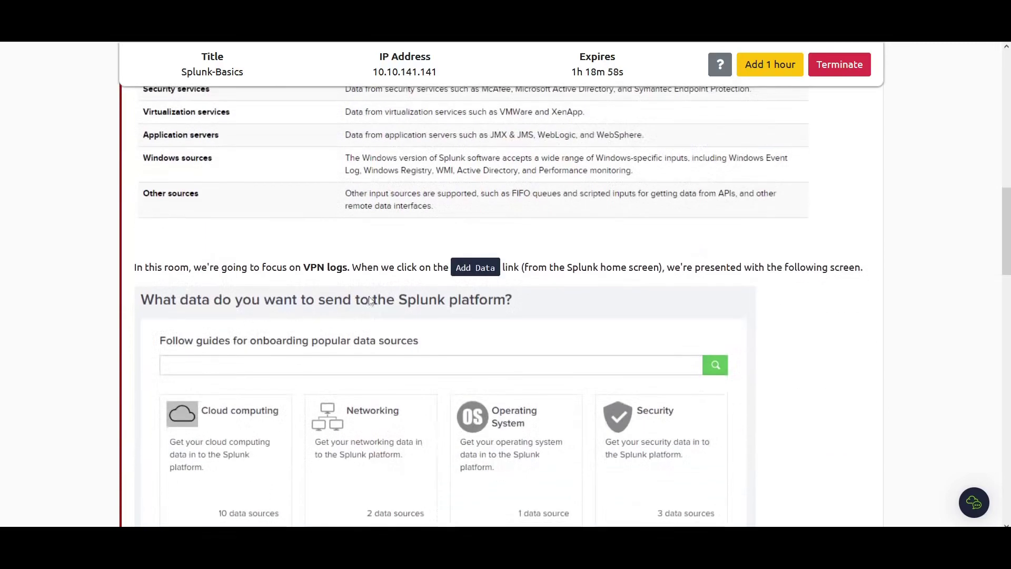
{"action": "scroll", "coordinate": [370, 300], "scroll_direction": "down", "scroll_amount": 2}
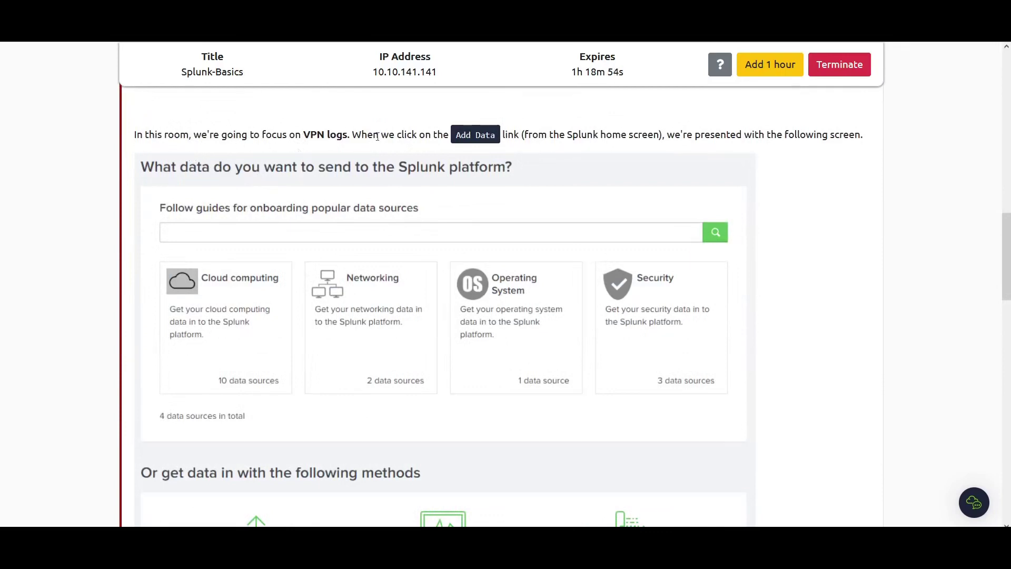
{"action": "scroll", "coordinate": [562, 181], "scroll_direction": "up", "scroll_amount": 9}
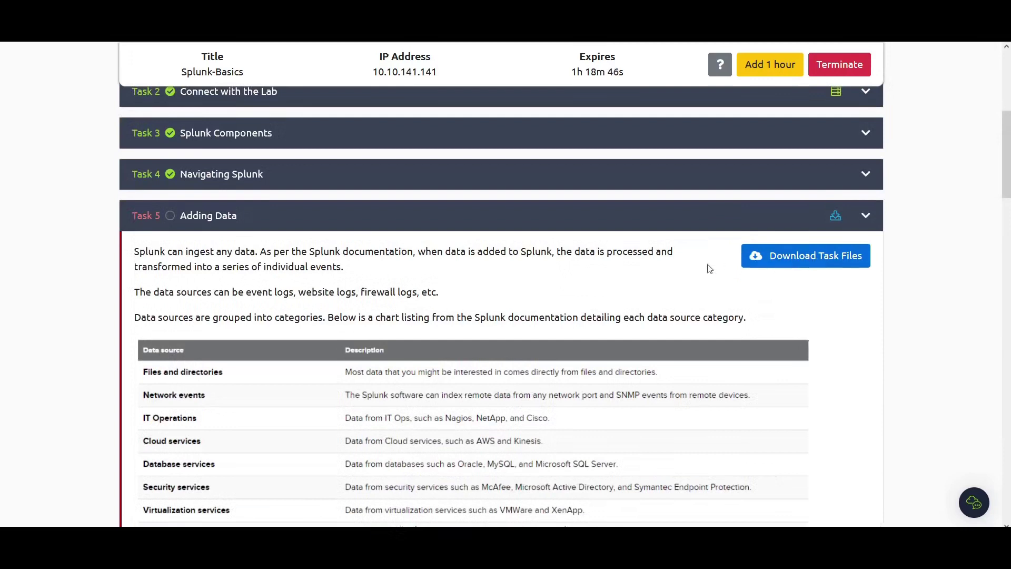
{"action": "scroll", "coordinate": [769, 282], "scroll_direction": "down", "scroll_amount": 6}
{"action": "scroll", "coordinate": [696, 283], "scroll_direction": "up", "scroll_amount": 6}
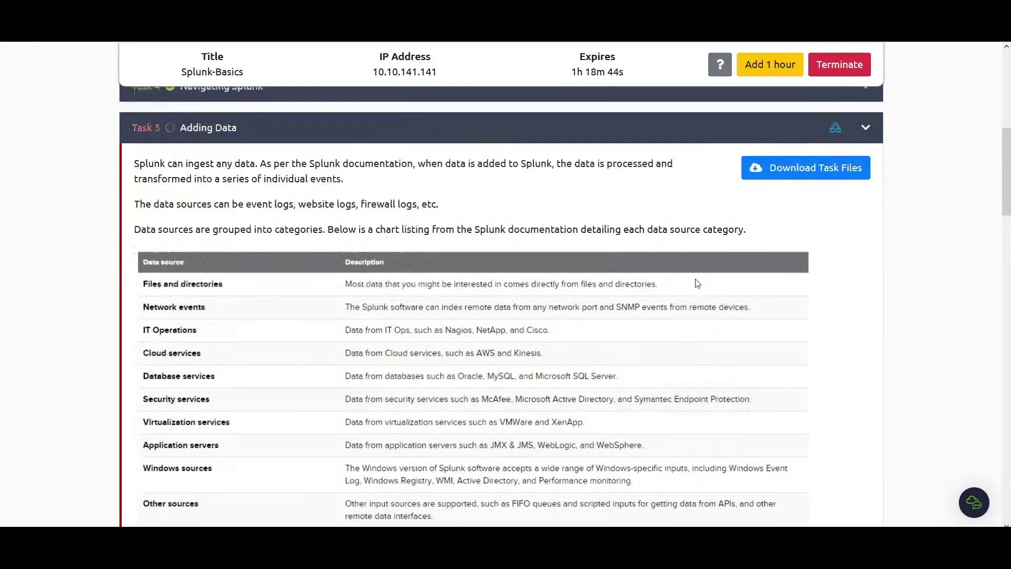
{"action": "scroll", "coordinate": [695, 283], "scroll_direction": "down", "scroll_amount": 4}
{"action": "scroll", "coordinate": [484, 313], "scroll_direction": "down", "scroll_amount": 5}
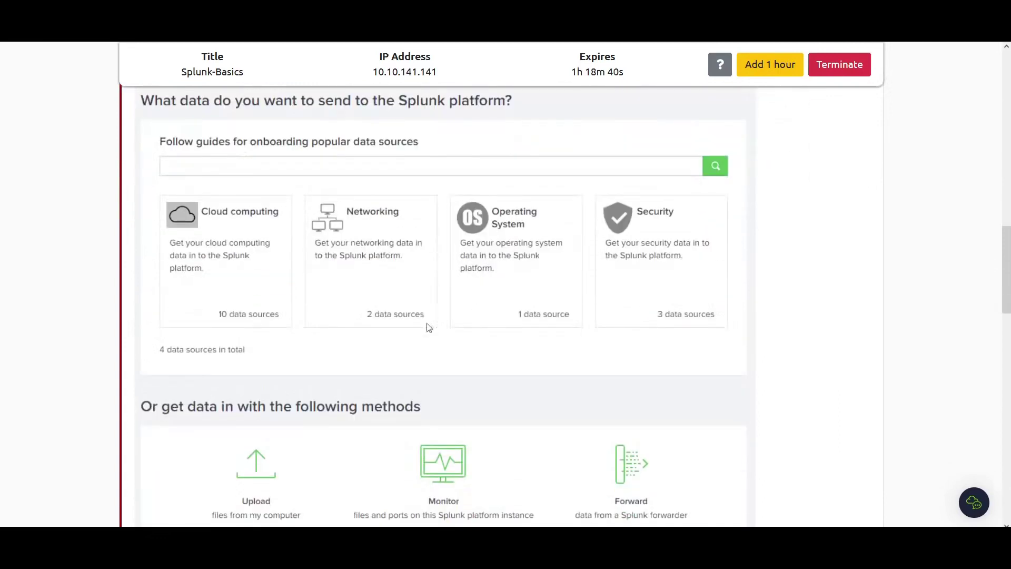
{"action": "scroll", "coordinate": [429, 327], "scroll_direction": "down", "scroll_amount": 5}
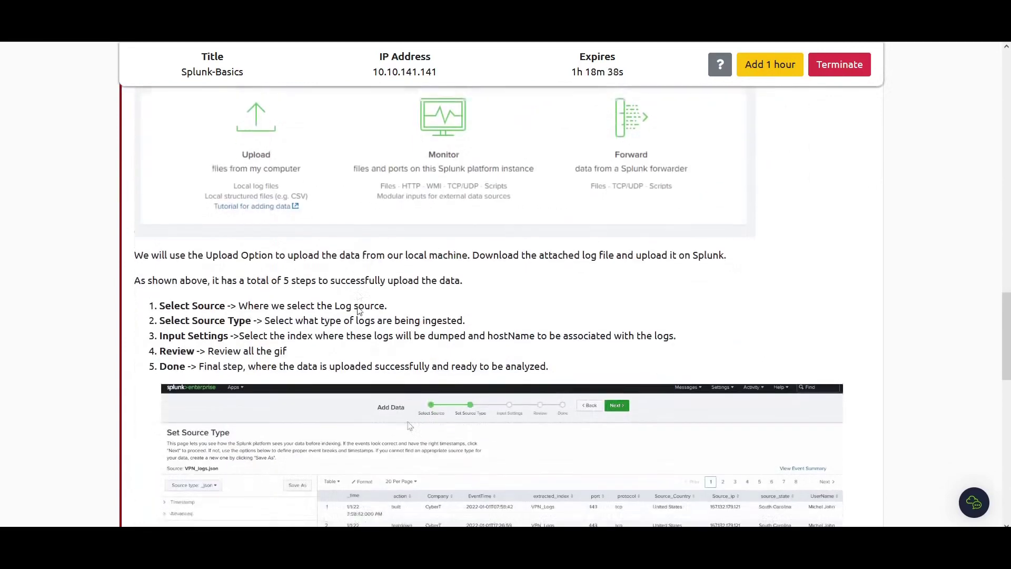
{"action": "scroll", "coordinate": [359, 310], "scroll_direction": "down", "scroll_amount": 2}
{"action": "scroll", "coordinate": [369, 321], "scroll_direction": "down", "scroll_amount": 3}
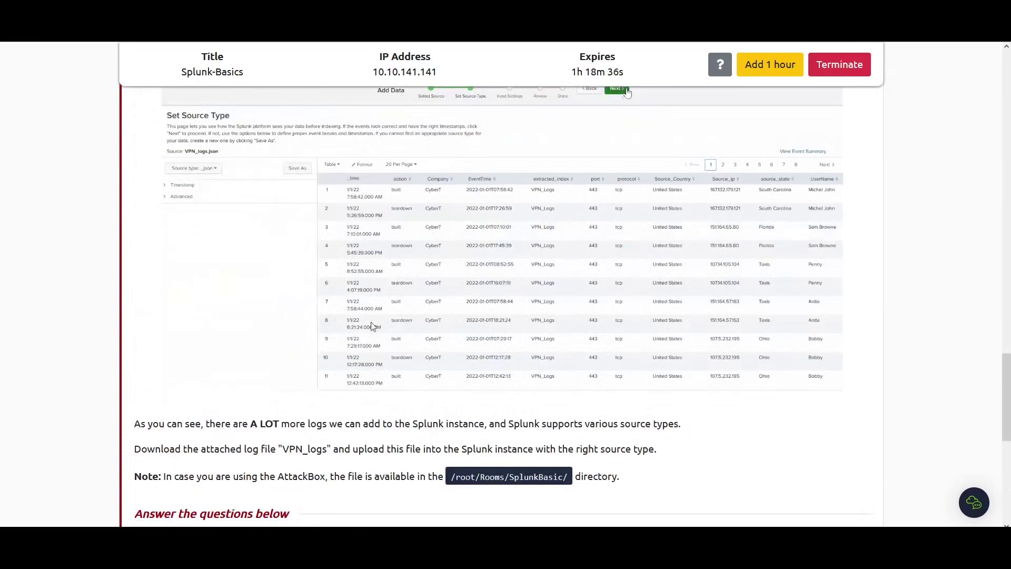
{"action": "scroll", "coordinate": [416, 341], "scroll_direction": "down", "scroll_amount": 2}
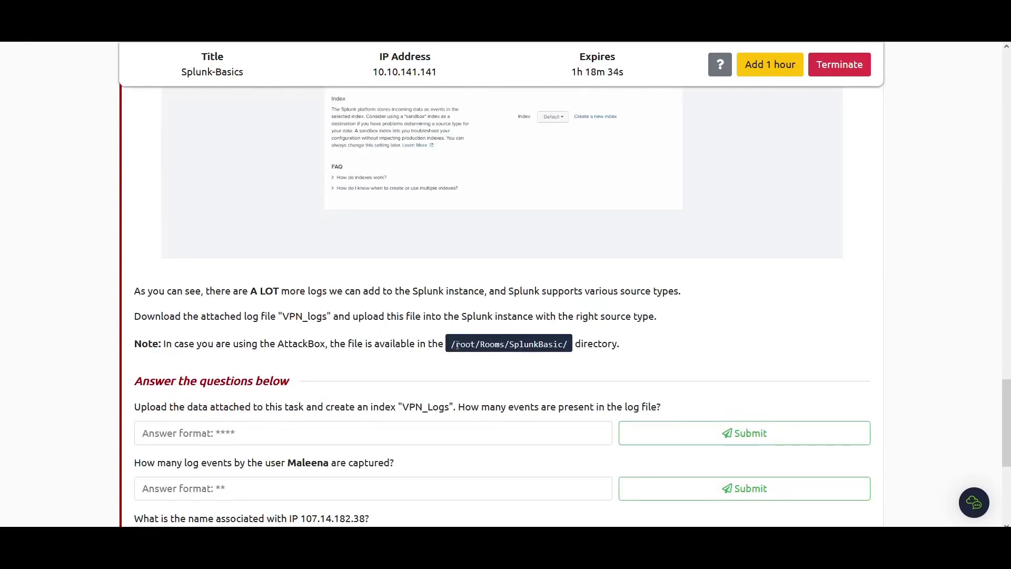
{"action": "left_click_drag", "start_coordinate": [456, 345], "coordinate": [560, 343]}
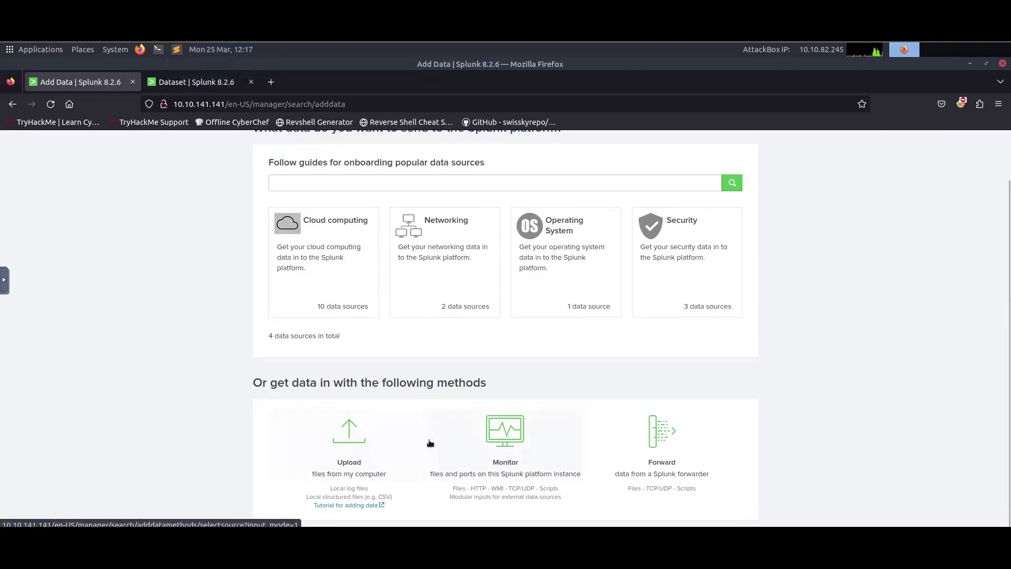
Step: Upload VPNlogs.json from /root/Rooms/SplunkBasic and advance to the Set Source Type step
{"action": "left_click", "coordinate": [343, 442]}
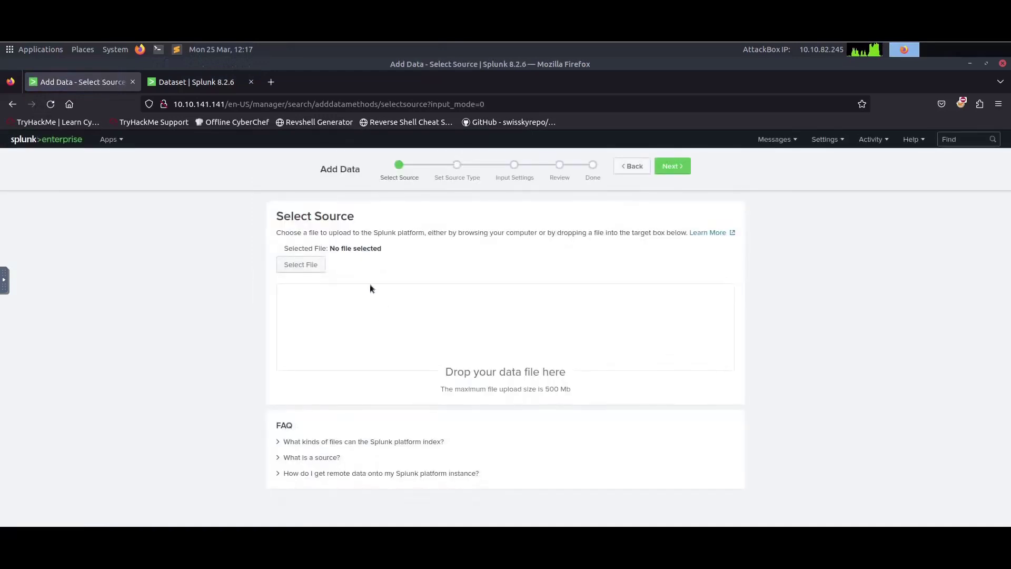
{"action": "left_click", "coordinate": [287, 263]}
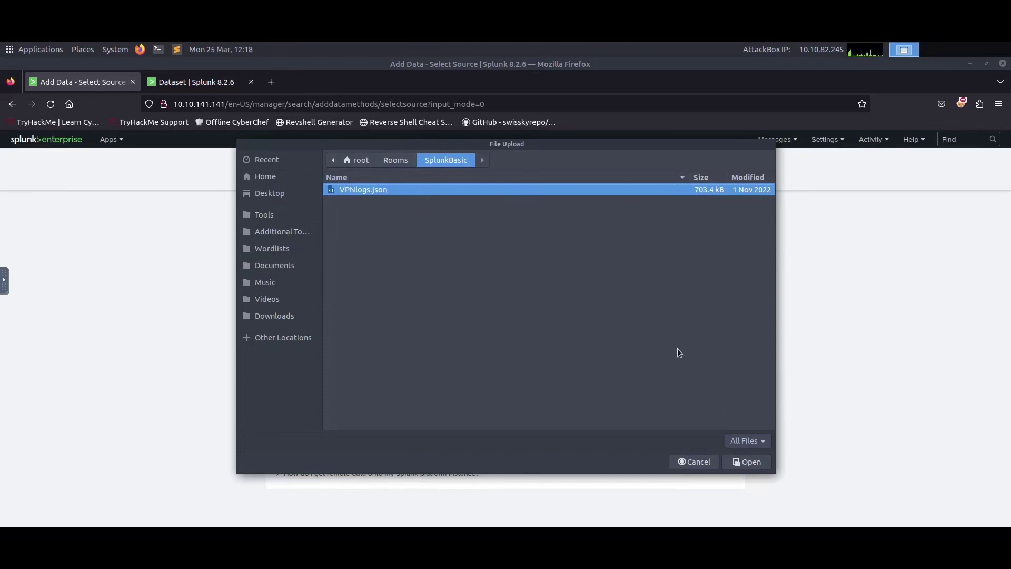
{"action": "left_click", "coordinate": [746, 463]}
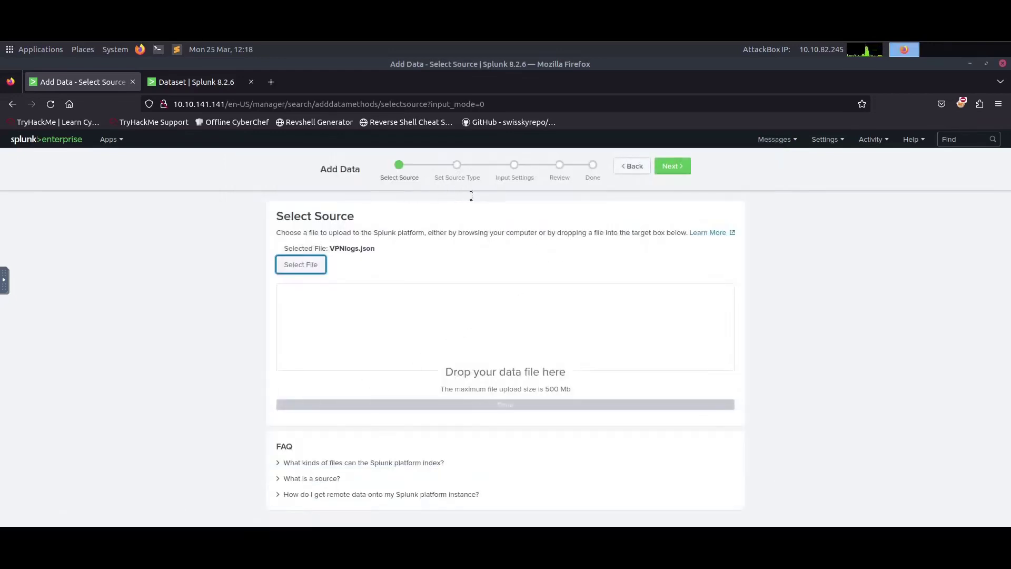
{"action": "left_click", "coordinate": [665, 165]}
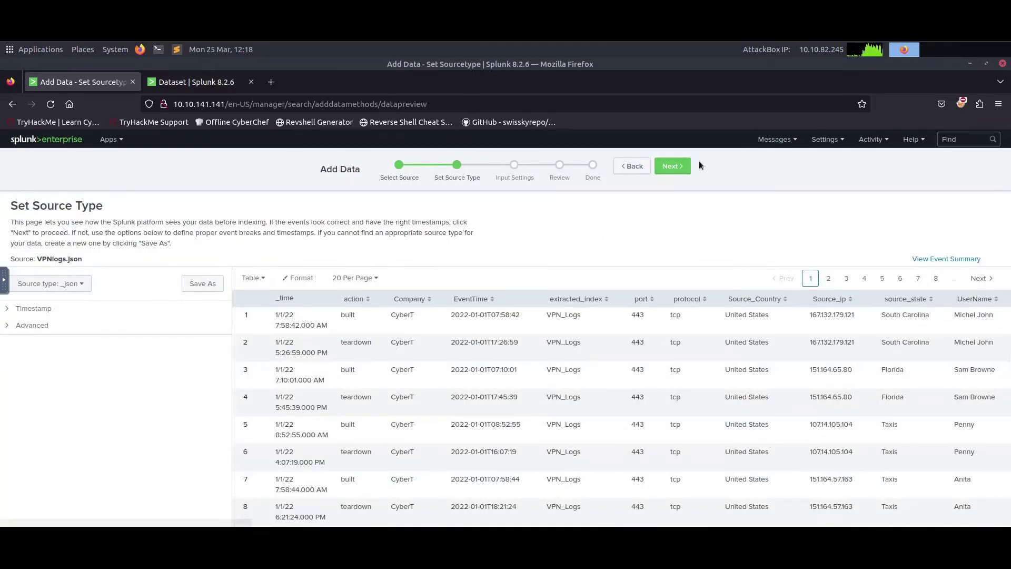
Step: Set the upload's host to THMSplunk with source type _json and review the settings
{"action": "left_click", "coordinate": [678, 166]}
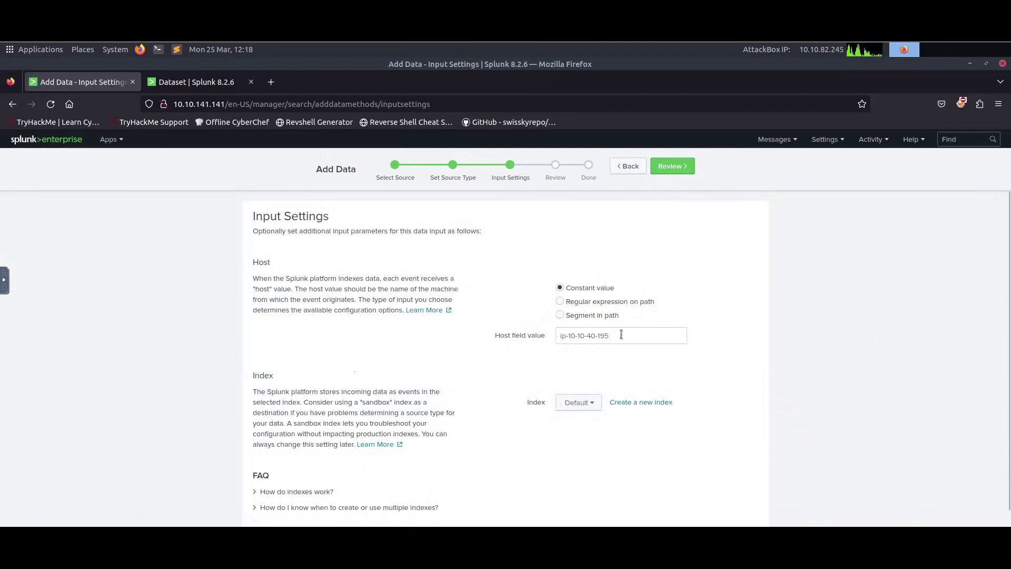
{"action": "left_click", "coordinate": [490, 335]}
{"action": "left_click_drag", "start_coordinate": [542, 333], "coordinate": [559, 336]}
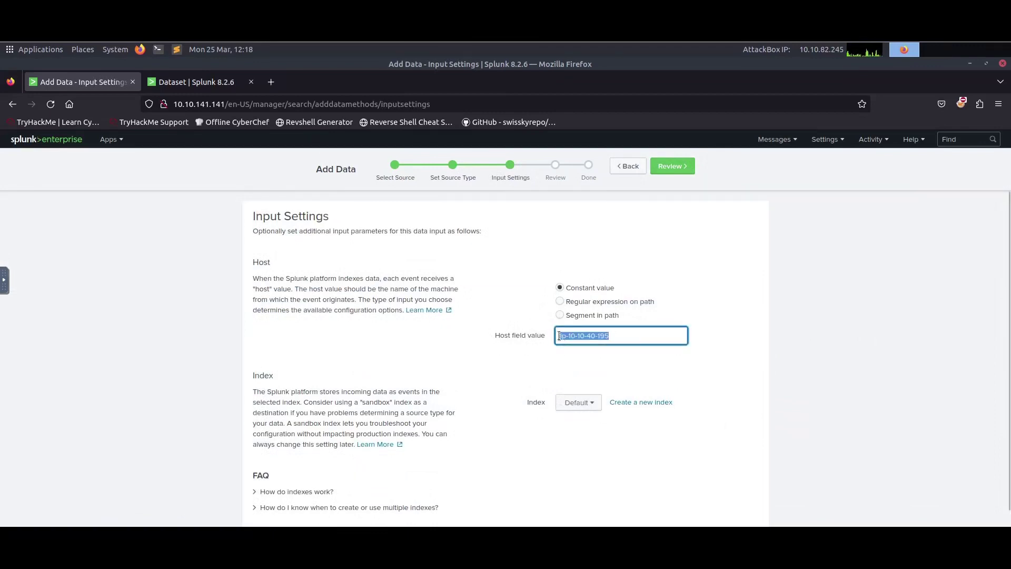
{"action": "type", "text": "THMSplunk"}
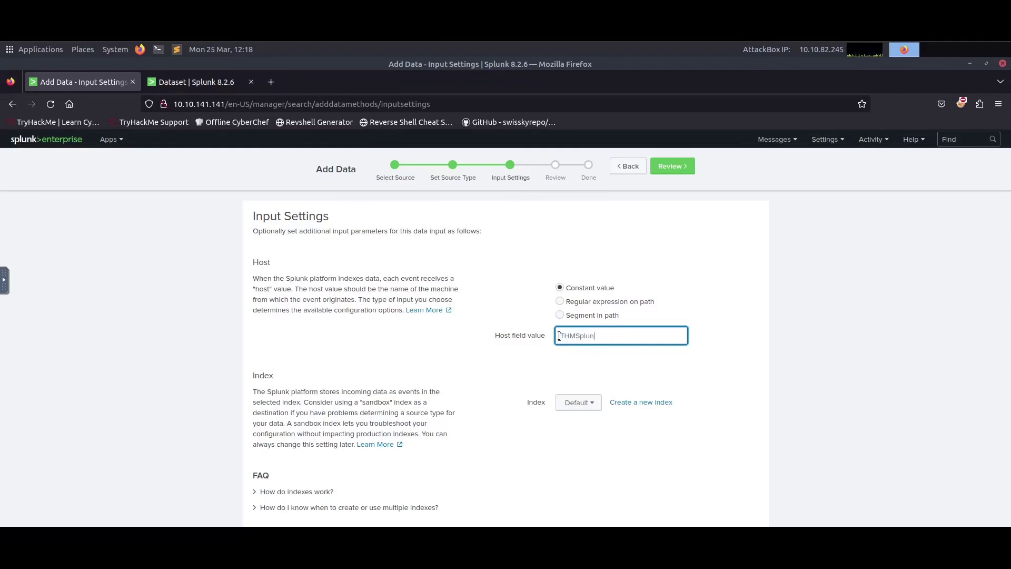
{"action": "left_click", "coordinate": [674, 168]}
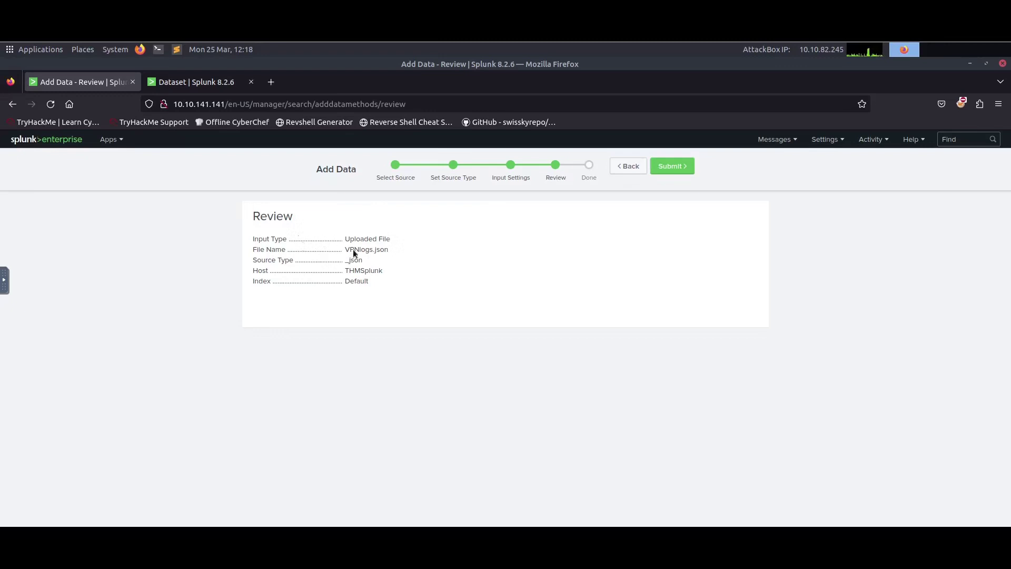
{"action": "left_click_drag", "start_coordinate": [354, 250], "coordinate": [420, 254]}
Step: Submit the VPNlogs.json upload and search its 2,862 events
{"action": "left_click", "coordinate": [671, 166]}
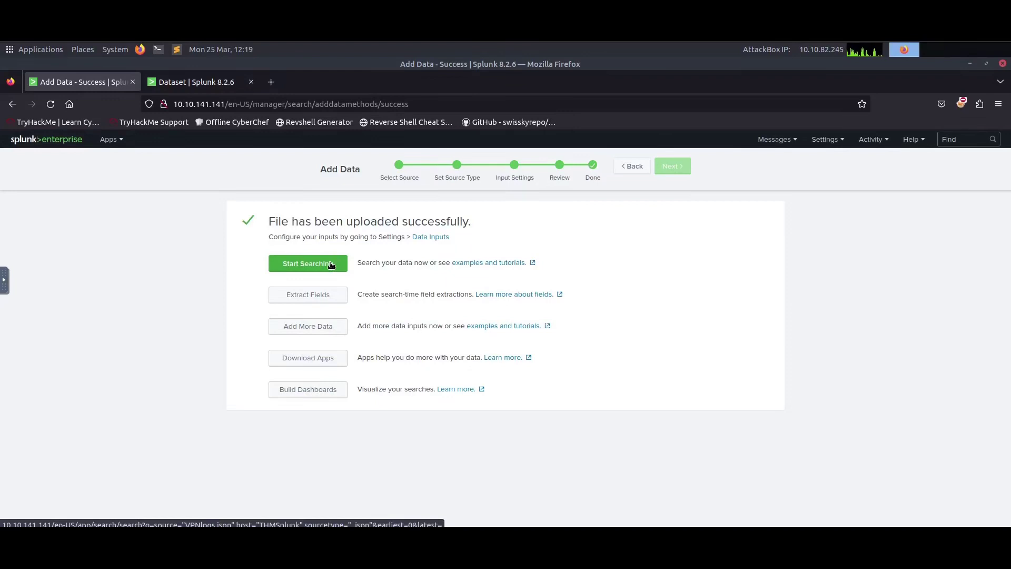
{"action": "left_click", "coordinate": [330, 265]}
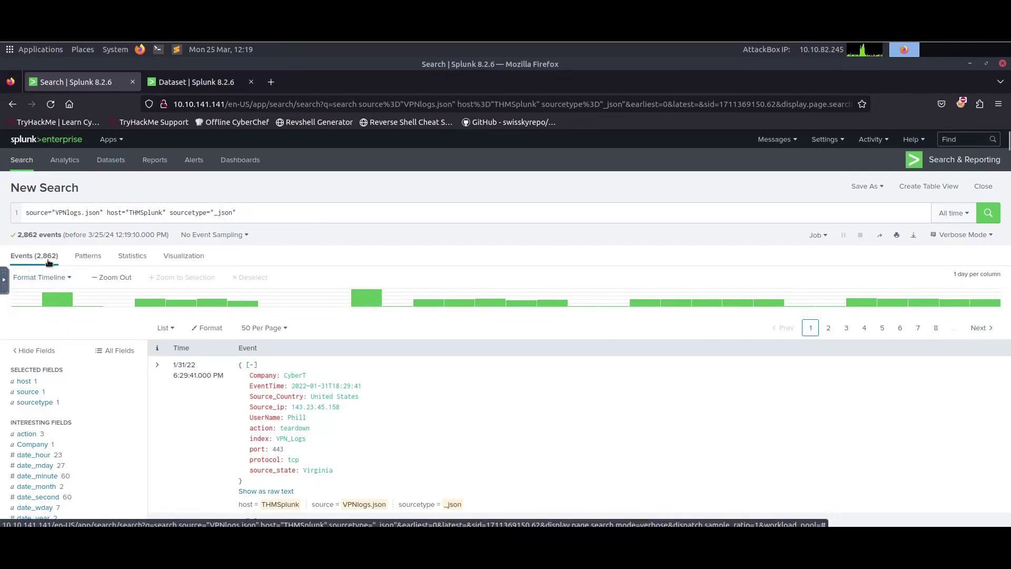
Step: Answer the VPN log event-count question in the room with 2862
{"action": "key", "text": "alt+Tab"}
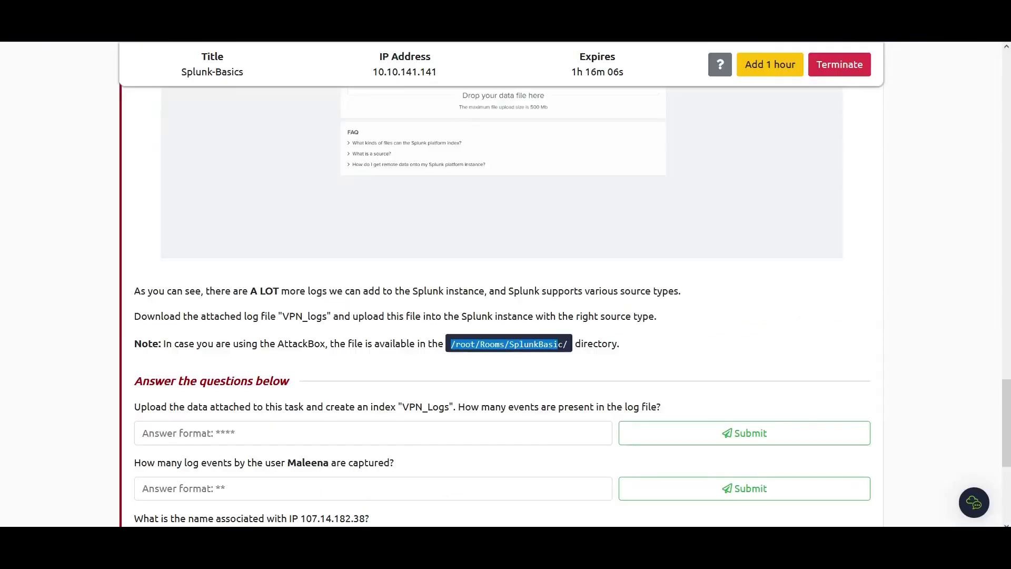
{"action": "left_click", "coordinate": [255, 434]}
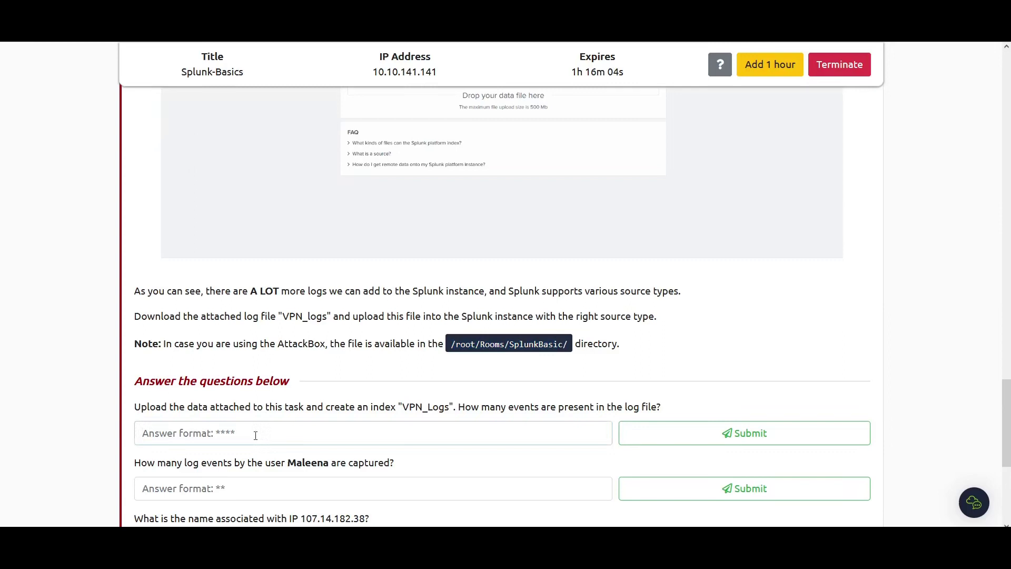
{"action": "type", "text": "2862"}
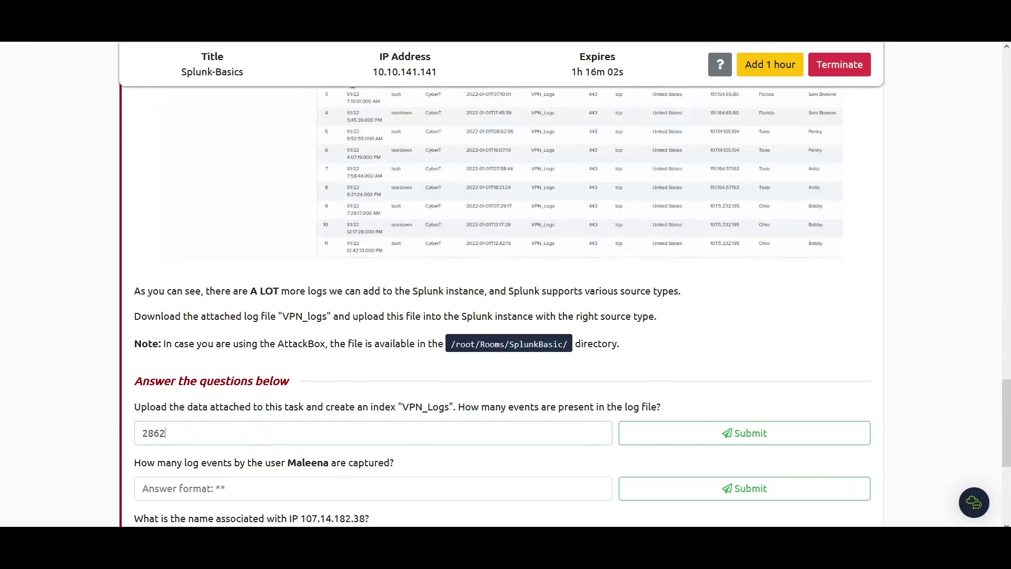
{"action": "key", "text": "Return"}
{"action": "scroll", "coordinate": [182, 426], "scroll_direction": "down", "scroll_amount": 1}
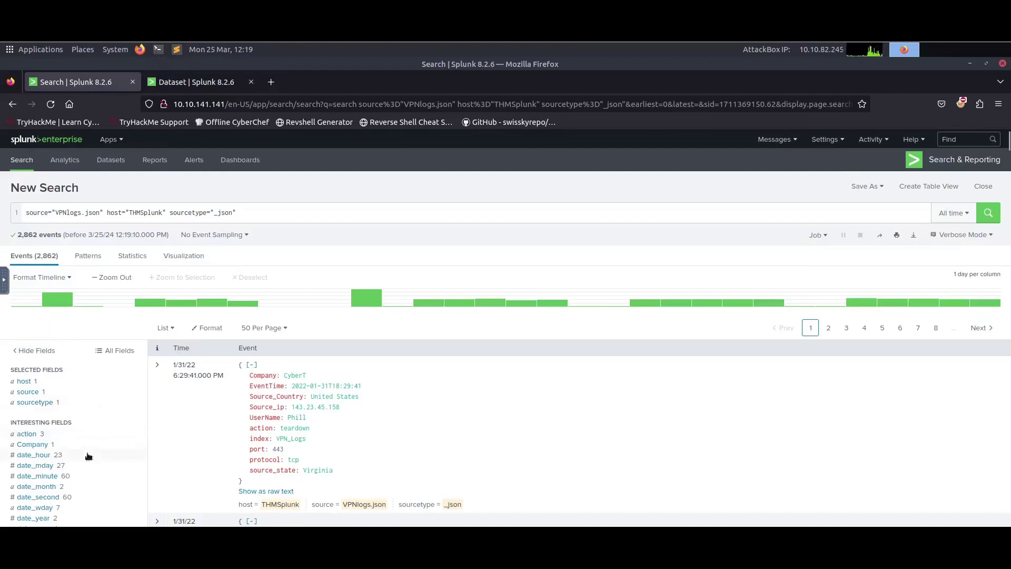
Step: Filter the VPN log search to the asked-about user from the UserName top values, returning 60 events
{"action": "scroll", "coordinate": [89, 456], "scroll_direction": "down", "scroll_amount": 8}
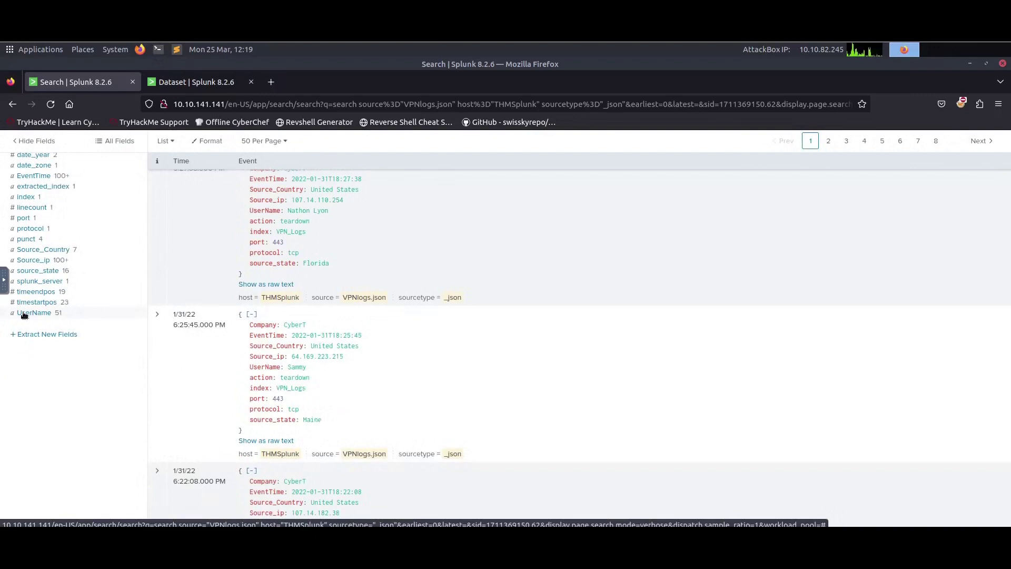
{"action": "left_click", "coordinate": [24, 314]}
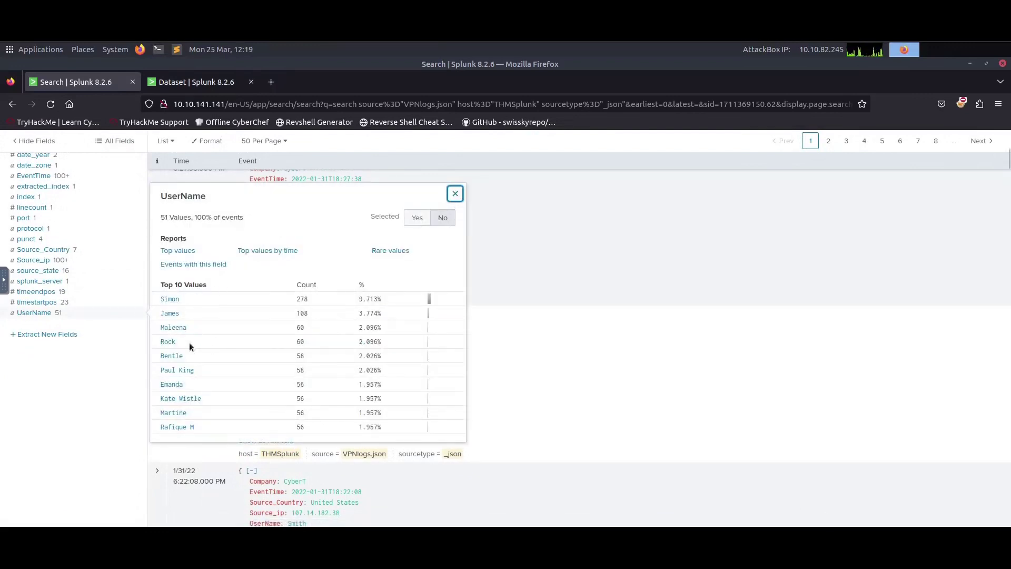
{"action": "scroll", "coordinate": [190, 346], "scroll_direction": "down", "scroll_amount": 2}
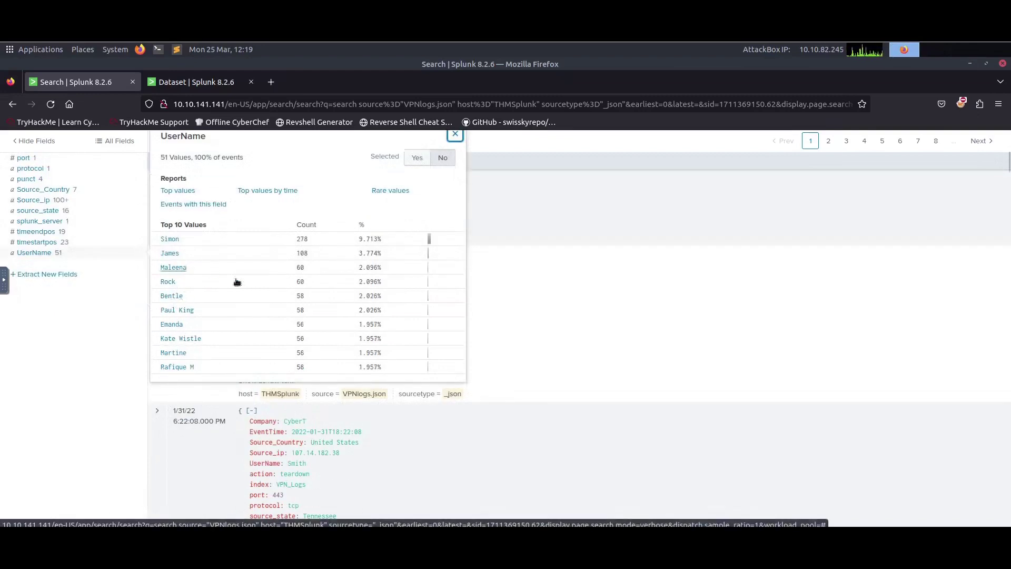
{"action": "scroll", "coordinate": [277, 280], "scroll_direction": "up", "scroll_amount": 1}
{"action": "scroll", "coordinate": [197, 247], "scroll_direction": "up", "scroll_amount": 6}
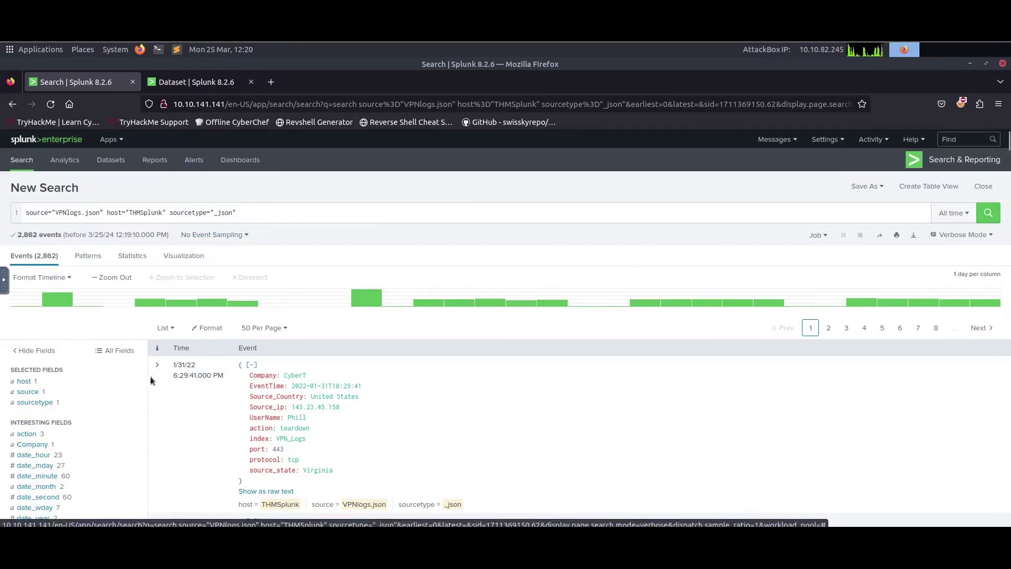
{"action": "scroll", "coordinate": [81, 402], "scroll_direction": "down", "scroll_amount": 7}
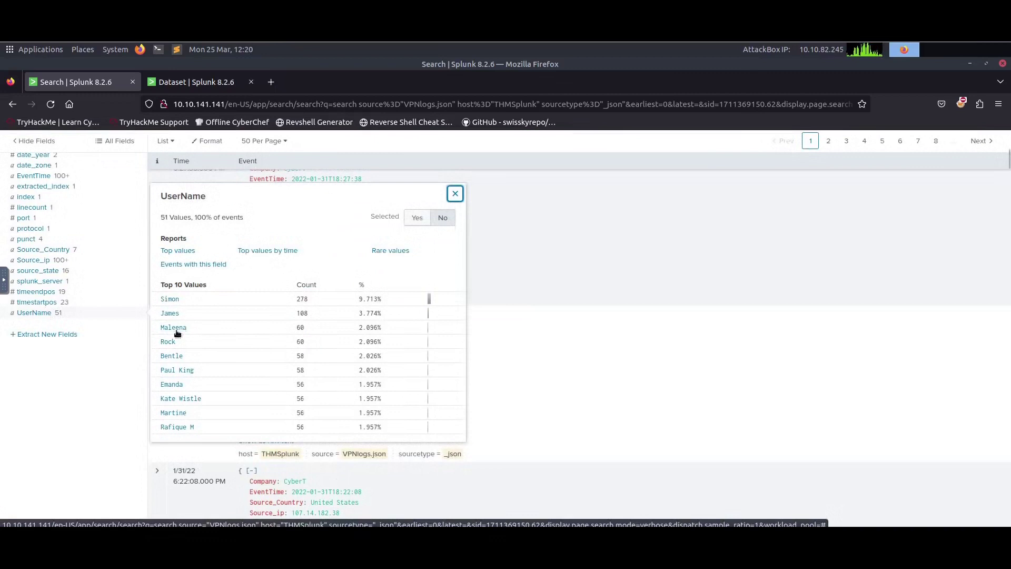
{"action": "left_click", "coordinate": [173, 327]}
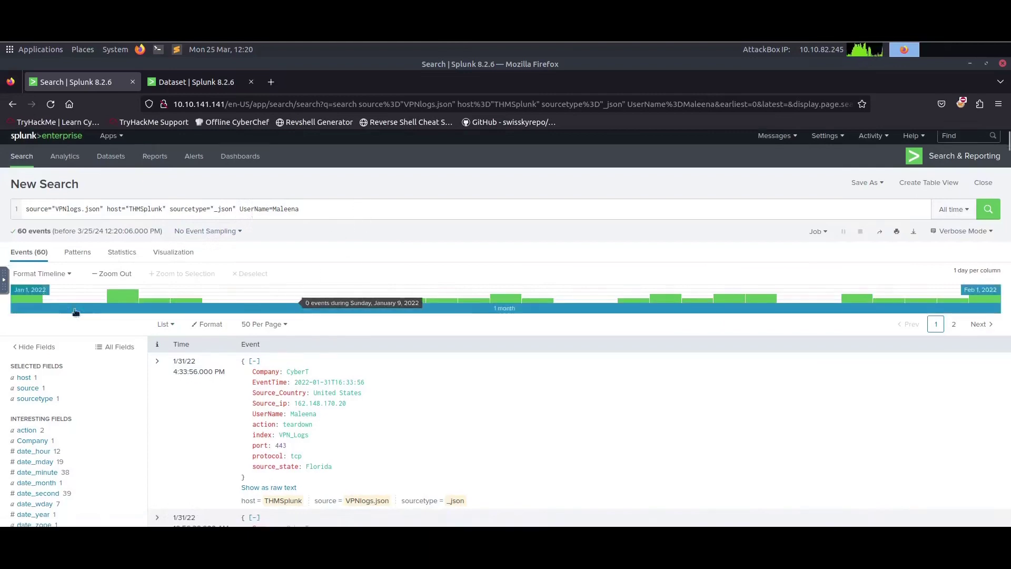
{"action": "scroll", "coordinate": [287, 299], "scroll_direction": "down", "scroll_amount": 1}
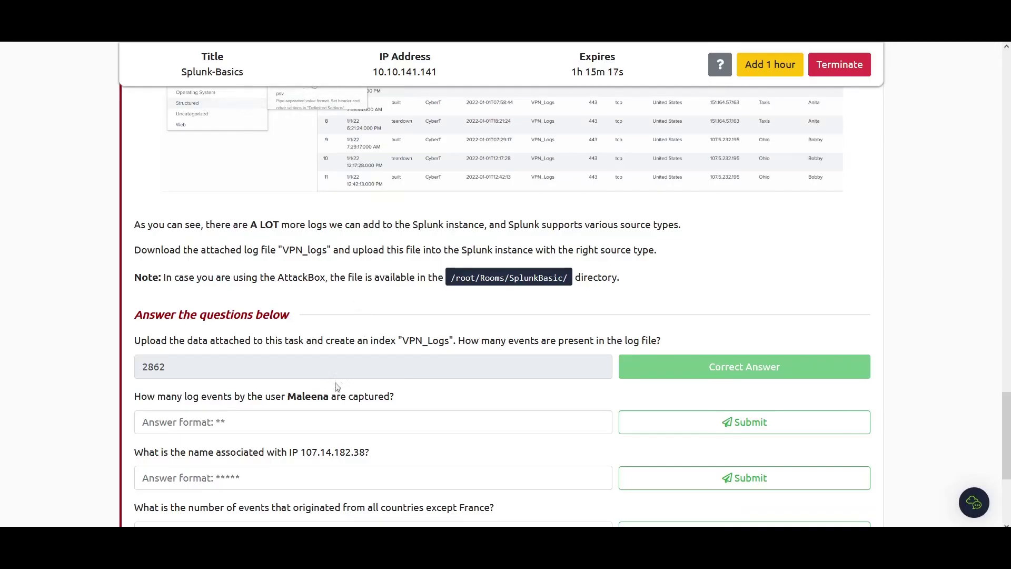
Step: Submit 60 as that user's event count in TryHackMe
{"action": "left_click", "coordinate": [308, 422]}
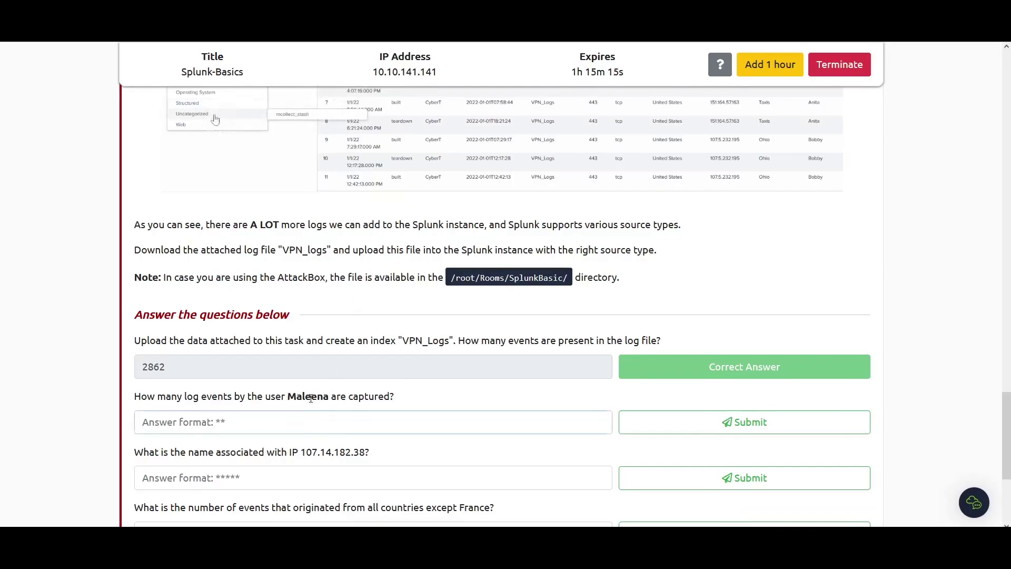
{"action": "type", "text": "60"}
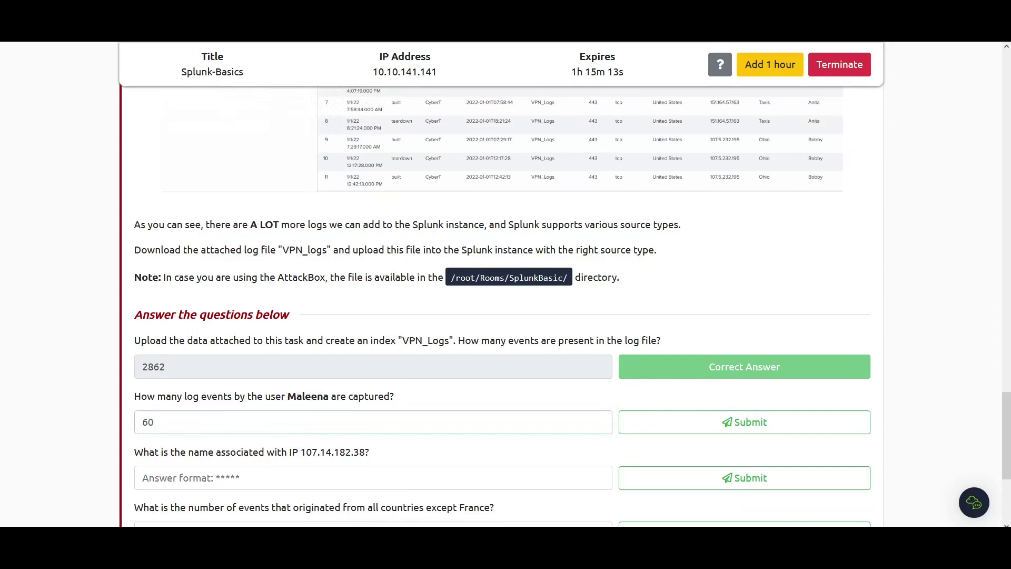
{"action": "key", "text": "Return"}
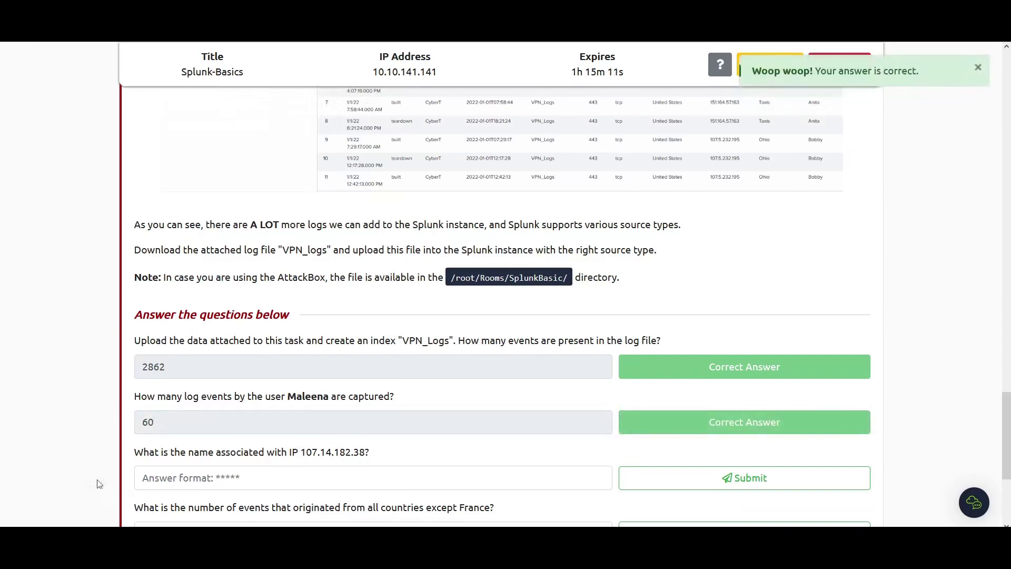
{"action": "scroll", "coordinate": [237, 457], "scroll_direction": "down", "scroll_amount": 1}
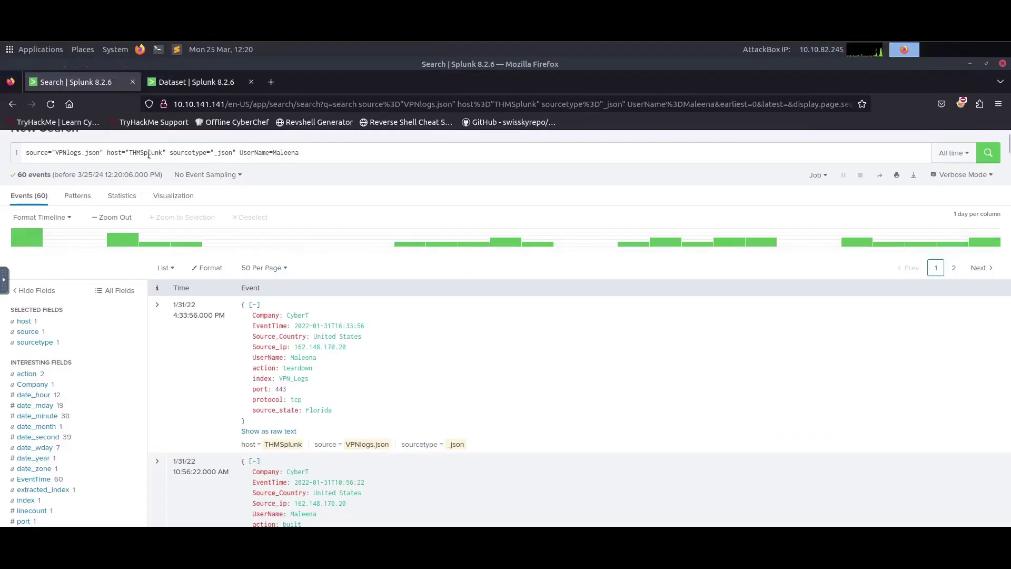
Step: Remove the sourcetype and UserName terms from the query and rerun the search
{"action": "left_click_drag", "start_coordinate": [169, 152], "coordinate": [300, 152]}
{"action": "key", "text": "BackSpace"}
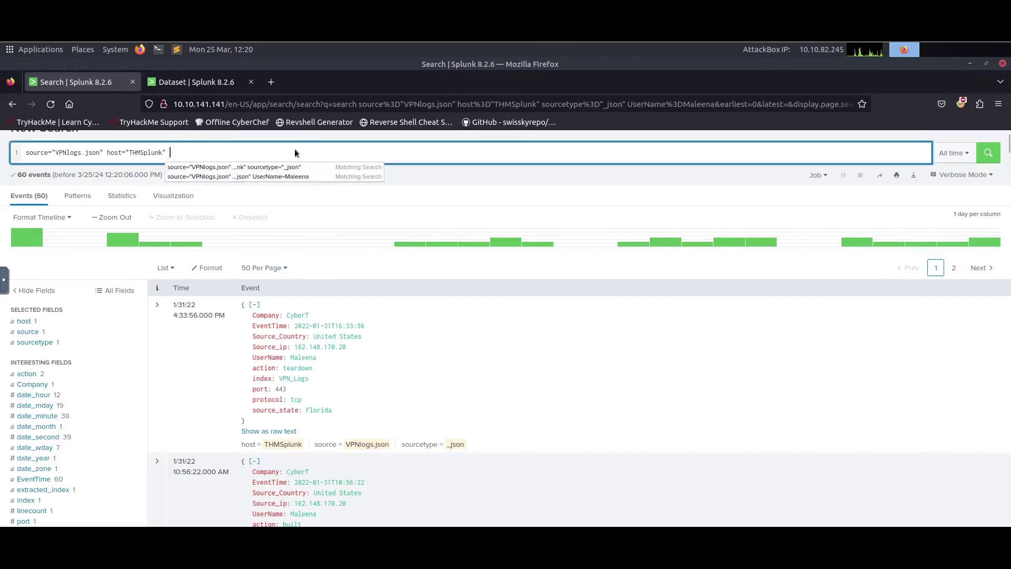
{"action": "key", "text": "Return"}
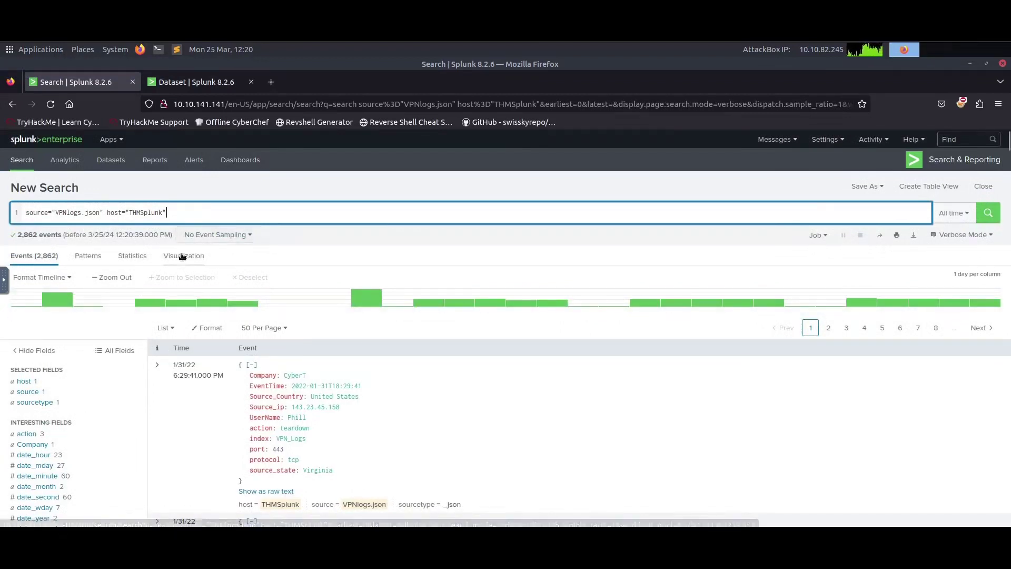
{"action": "scroll", "coordinate": [57, 430], "scroll_direction": "down", "scroll_amount": 7}
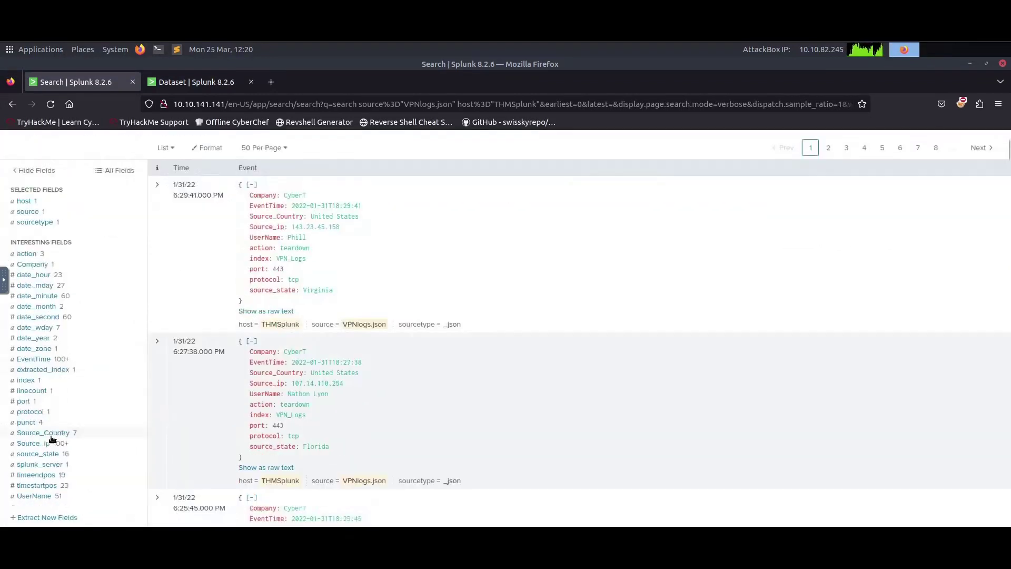
{"action": "scroll", "coordinate": [51, 329], "scroll_direction": "up", "scroll_amount": 1}
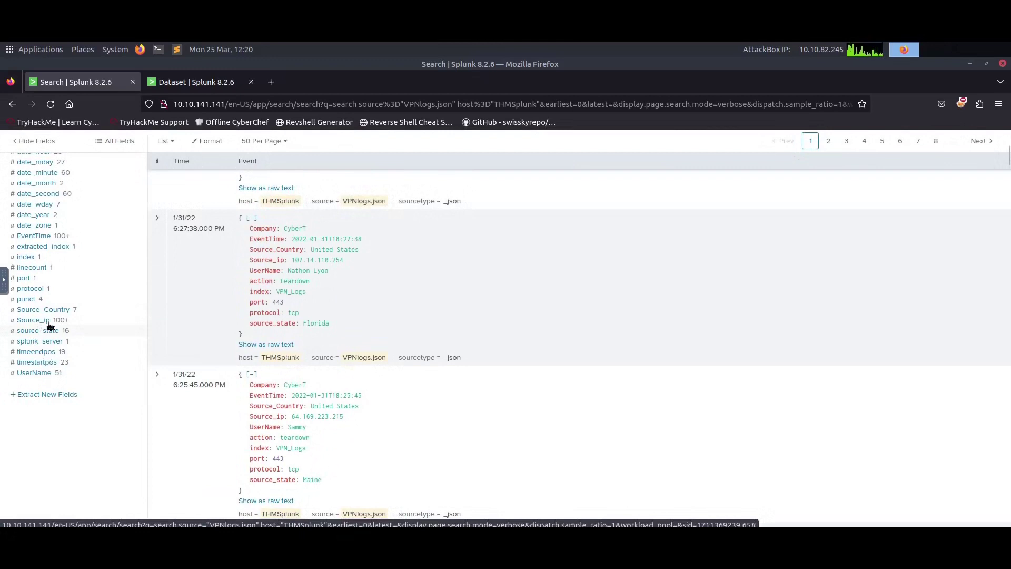
{"action": "scroll", "coordinate": [217, 232], "scroll_direction": "up", "scroll_amount": 6}
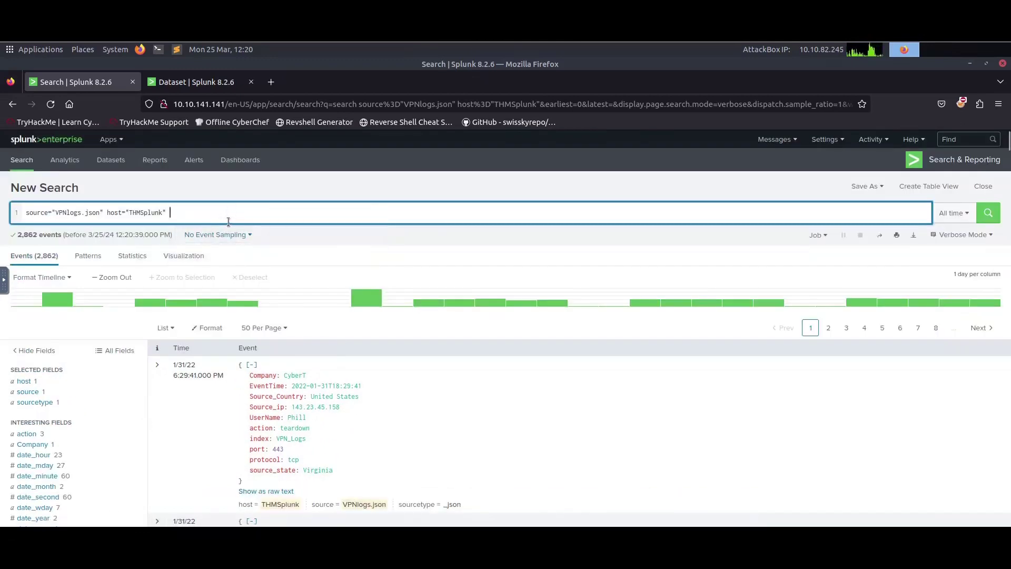
Step: Search Source_ip="107.14.182.38" and check the UserName values across its 26 events
{"action": "type", "text": "Source_"}
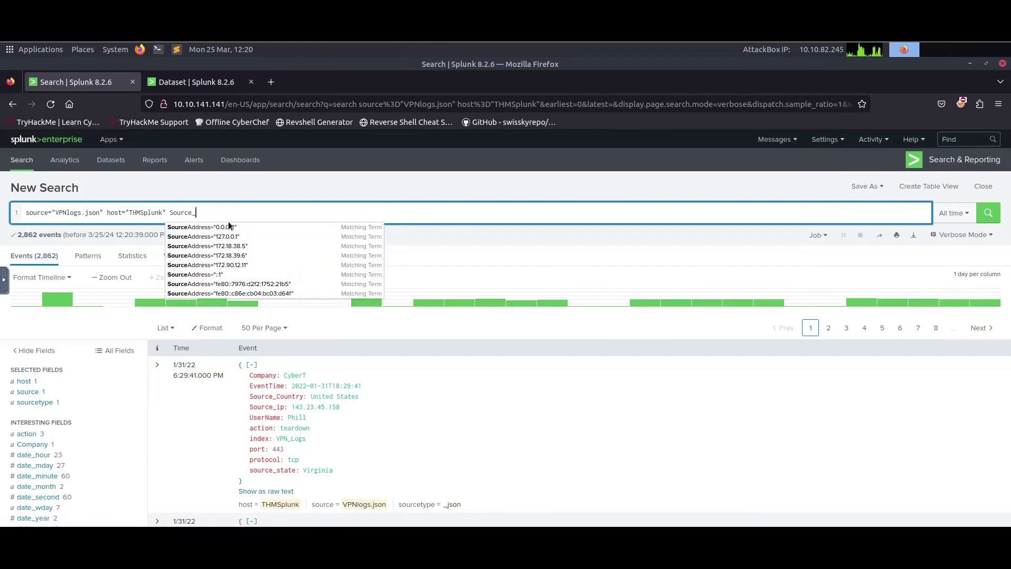
{"action": "type", "text": "ip"}
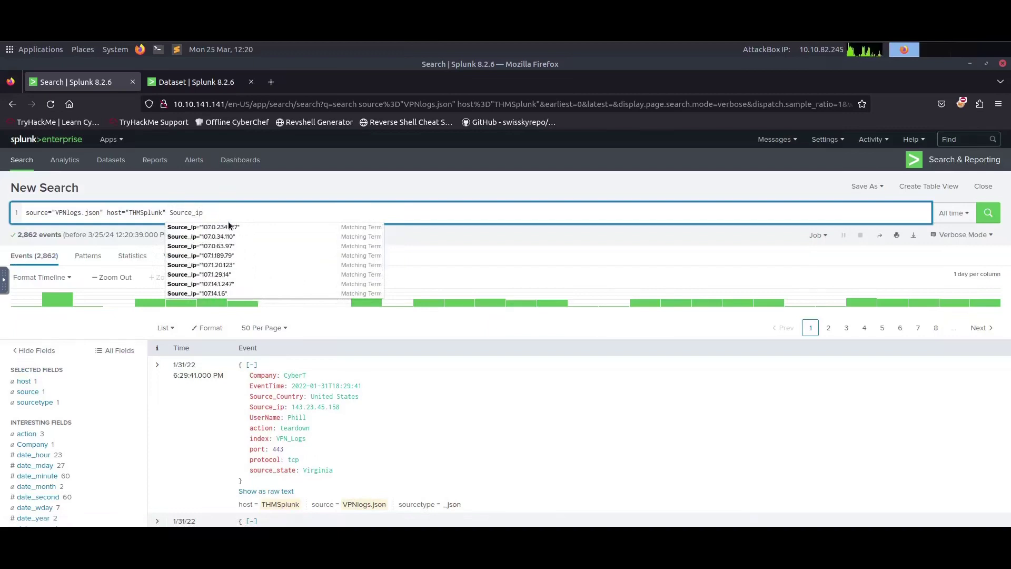
{"action": "type", "text": "=\"107.14.182.38"}
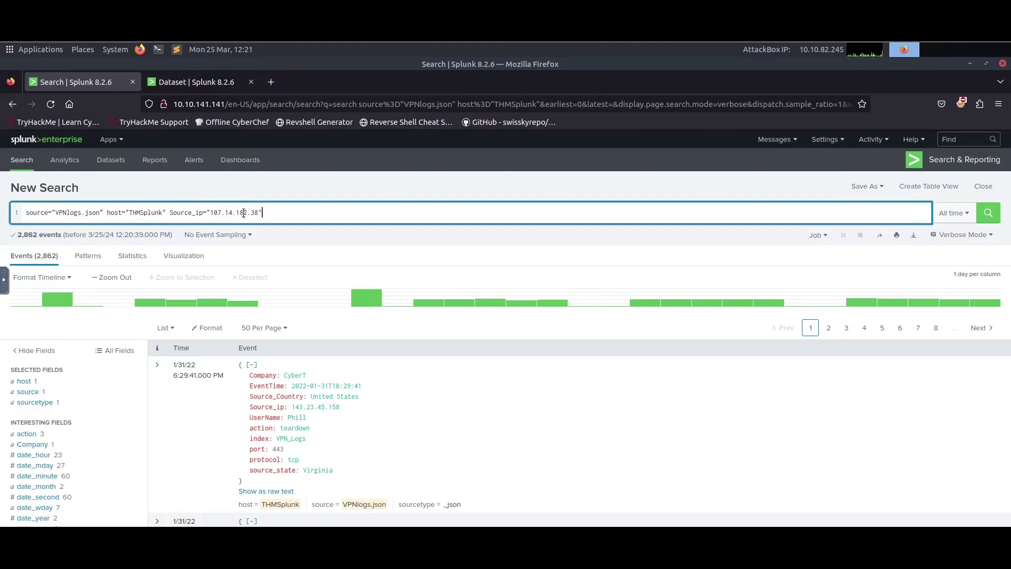
{"action": "key", "text": "Return"}
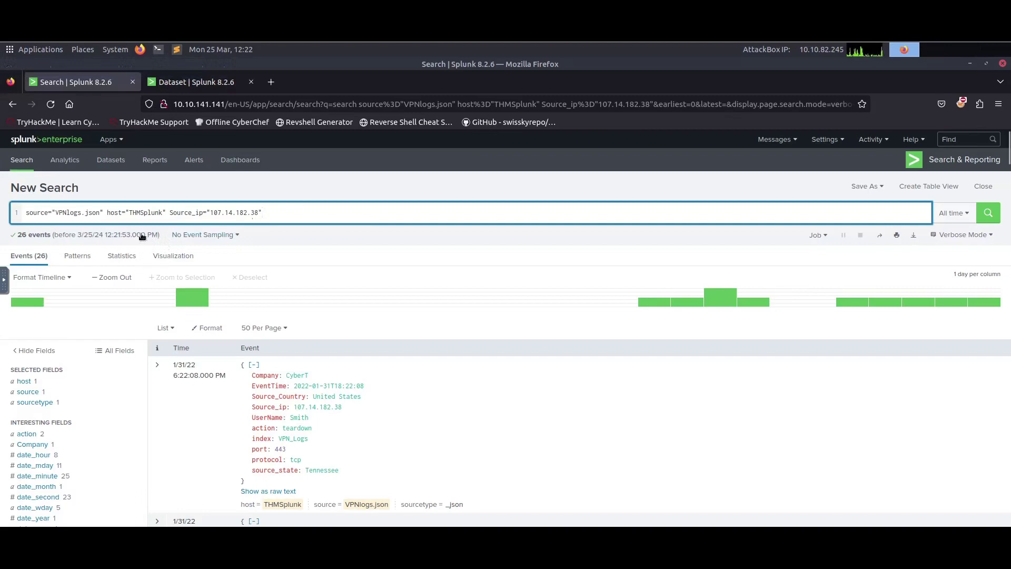
{"action": "scroll", "coordinate": [335, 430], "scroll_direction": "down", "scroll_amount": 2}
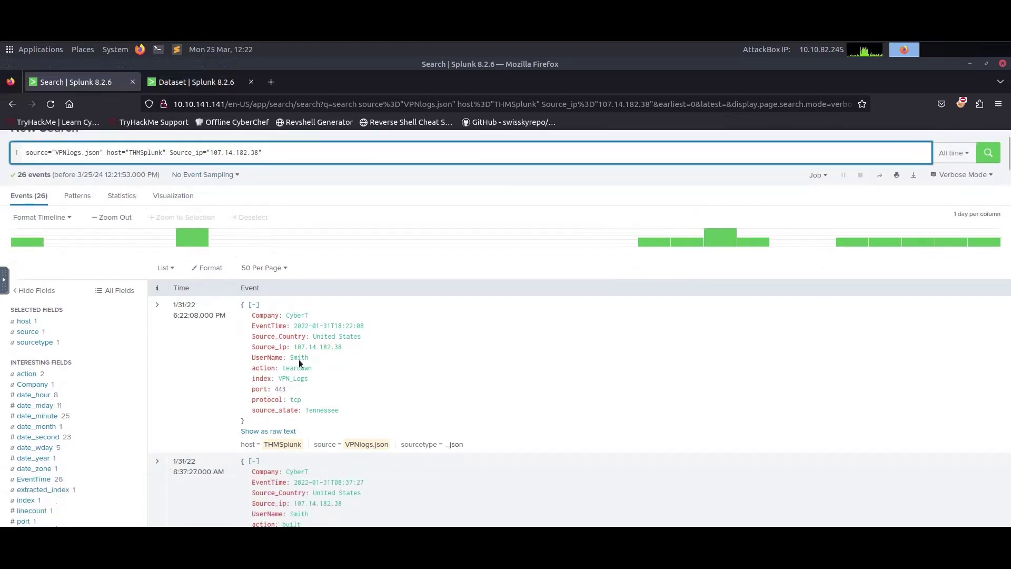
{"action": "scroll", "coordinate": [50, 448], "scroll_direction": "down", "scroll_amount": 5}
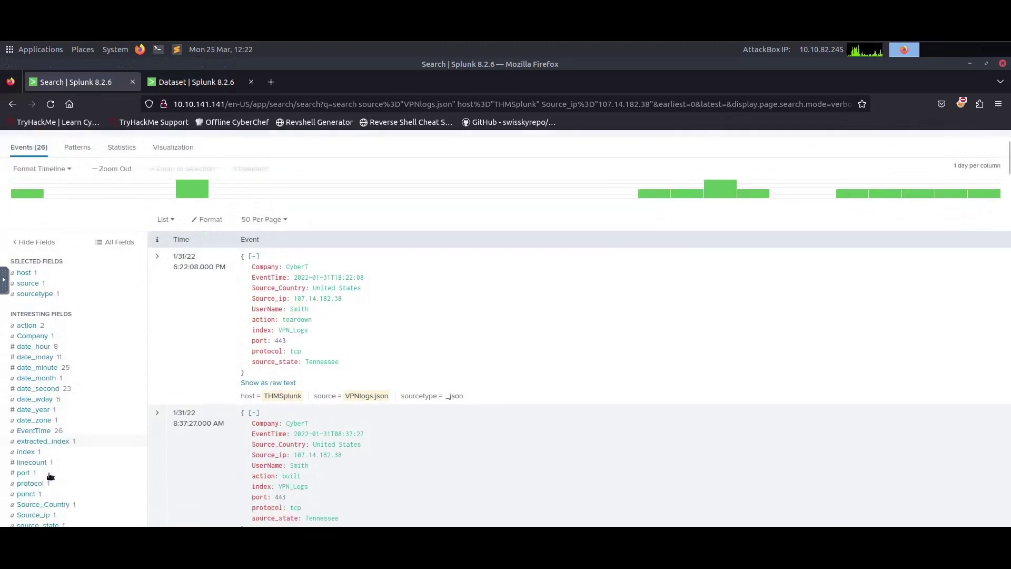
{"action": "scroll", "coordinate": [53, 468], "scroll_direction": "down", "scroll_amount": 4}
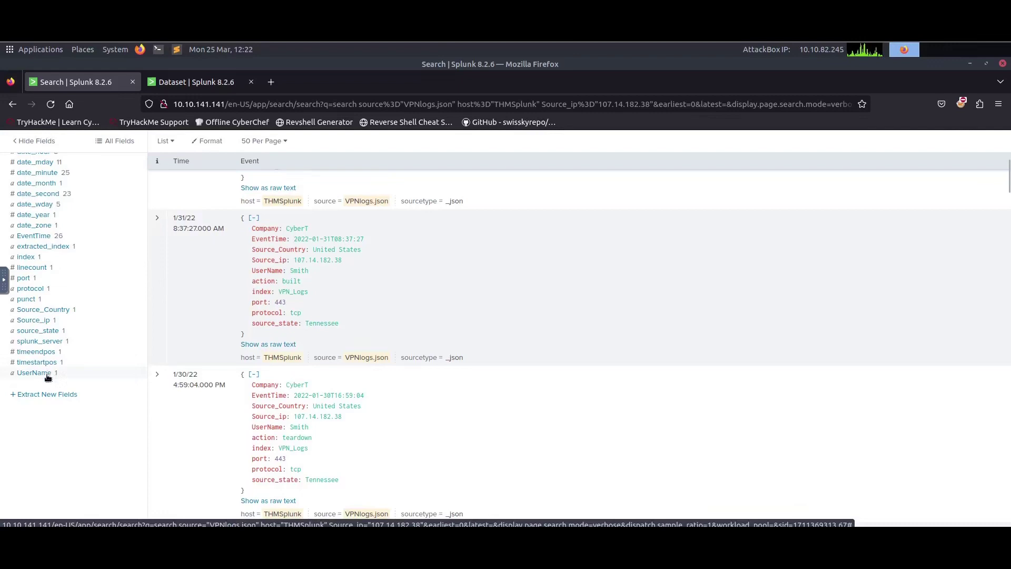
{"action": "left_click", "coordinate": [47, 376]}
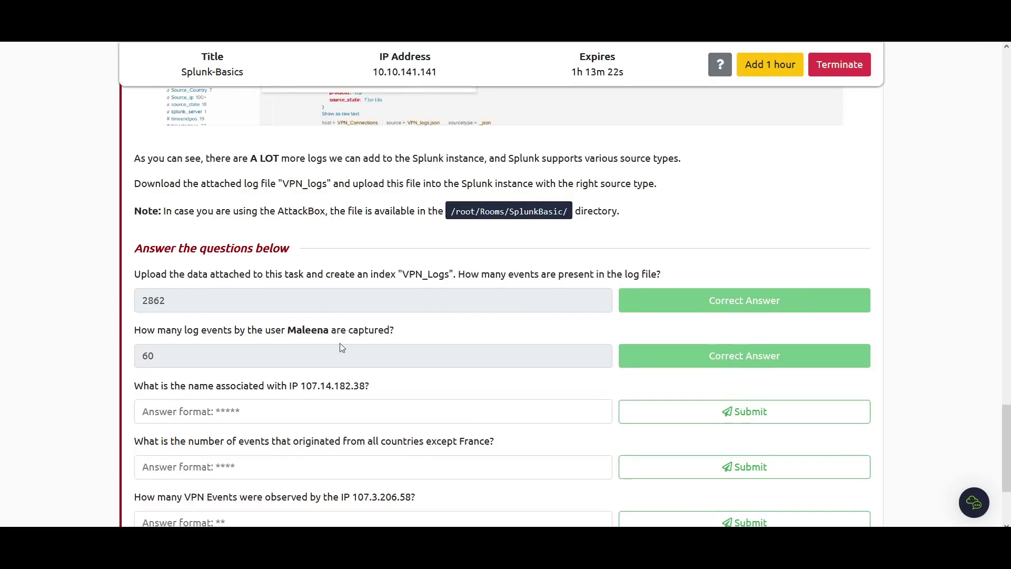
Step: Submit the username found in Splunk as the name behind IP 107.14.182.38
{"action": "left_click", "coordinate": [318, 410]}
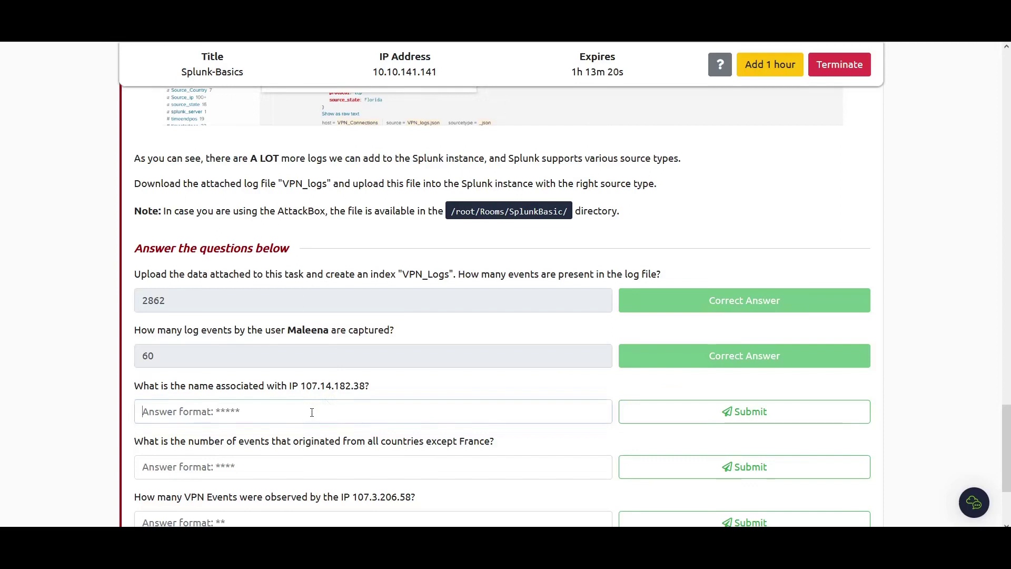
{"action": "type", "text": "Smith"}
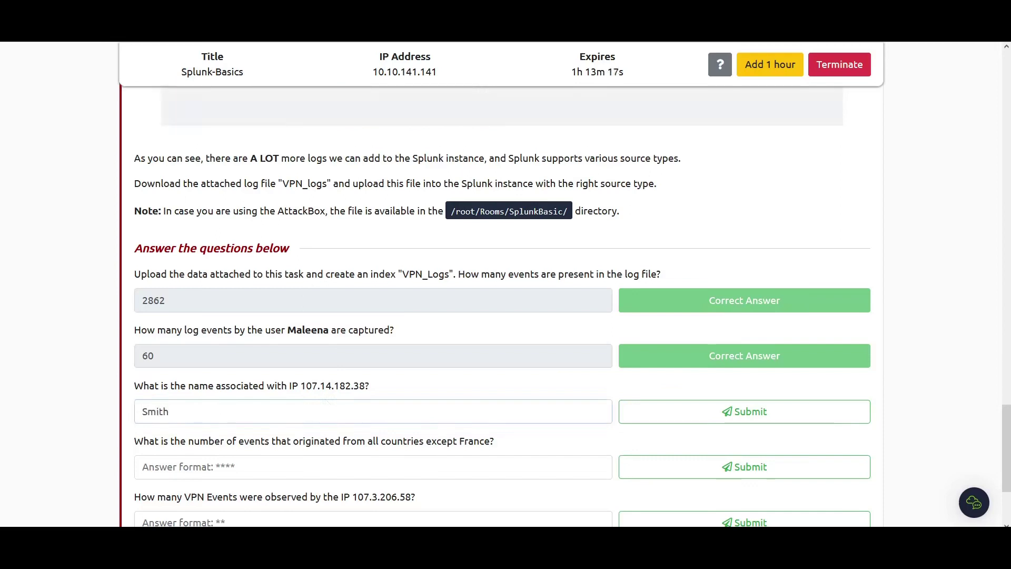
{"action": "key", "text": "Return"}
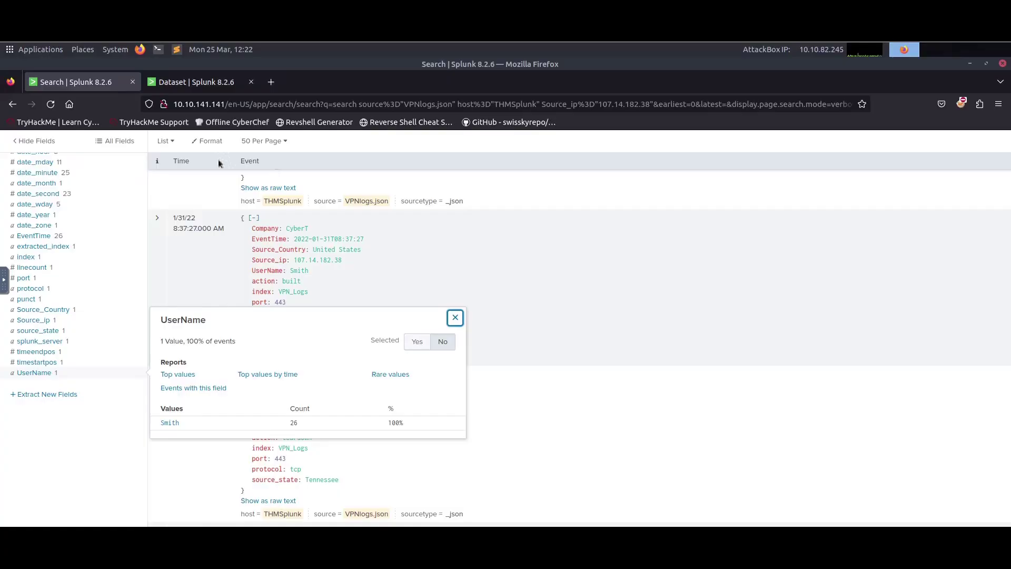
Step: Replace the IP filter with AND NOT "France" and rerun, giving 2,814 events
{"action": "scroll", "coordinate": [292, 205], "scroll_direction": "up", "scroll_amount": 2}
{"action": "left_click", "coordinate": [452, 340]}
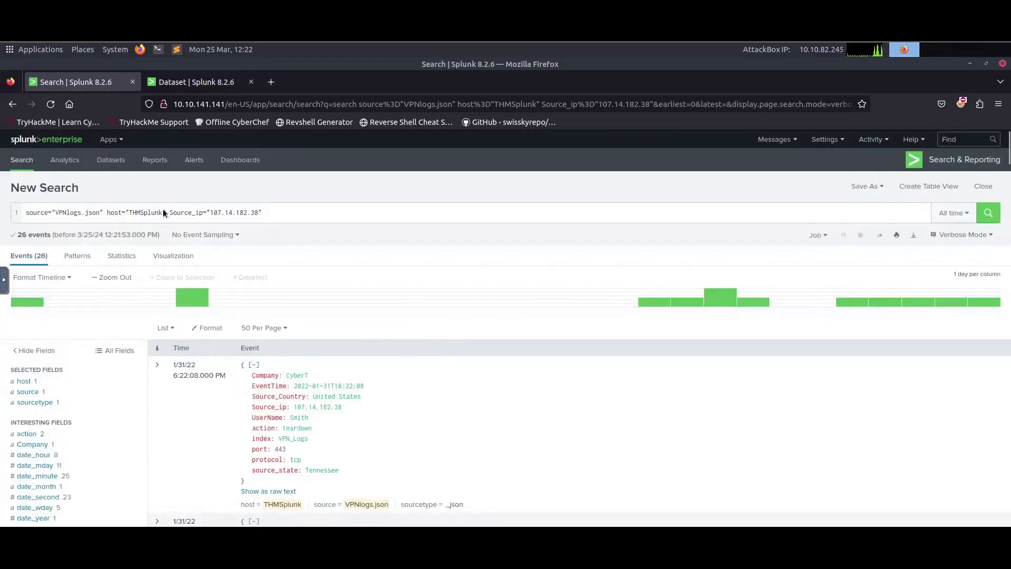
{"action": "left_click_drag", "start_coordinate": [169, 214], "coordinate": [269, 212]}
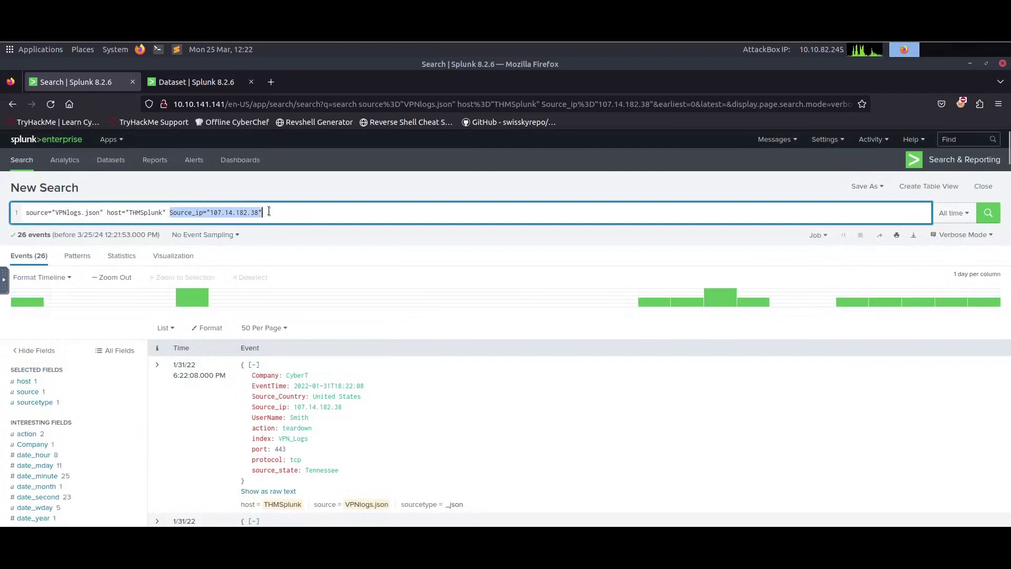
{"action": "key", "text": "BackSpace"}
{"action": "type", "text": "AND"}
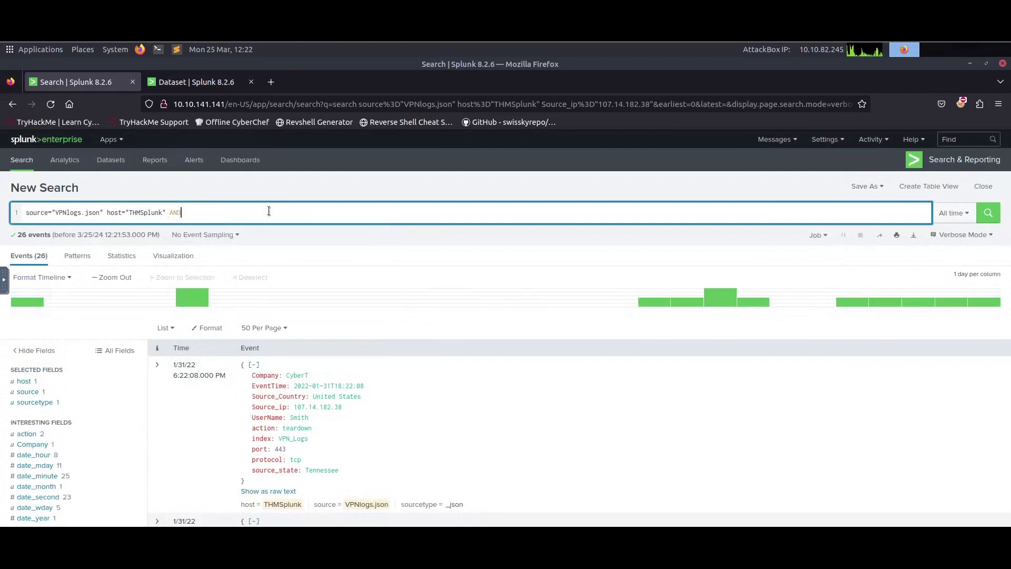
{"action": "type", "text": " NOT"}
{"action": "type", "text": "France"}
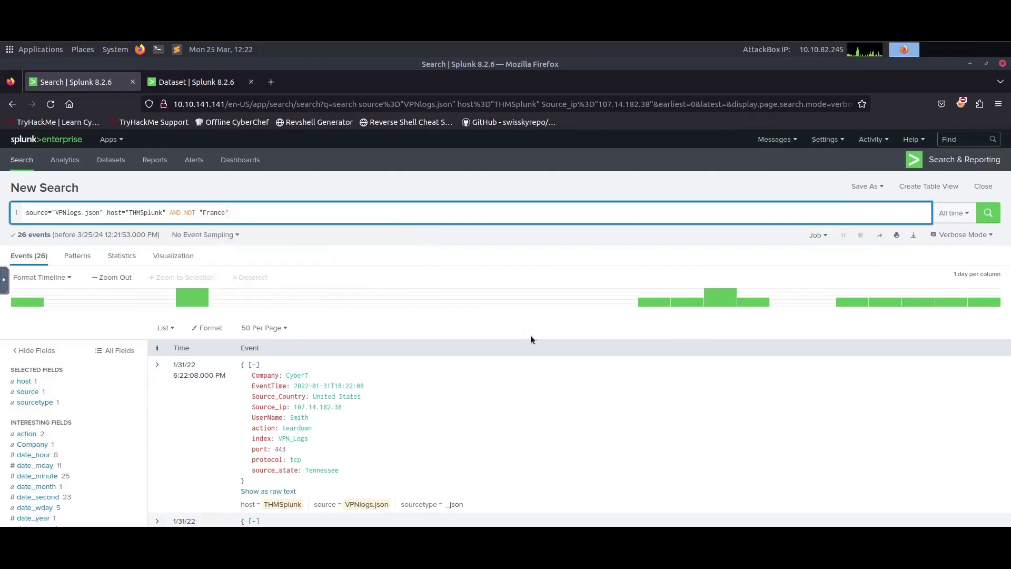
{"action": "left_click", "coordinate": [988, 213]}
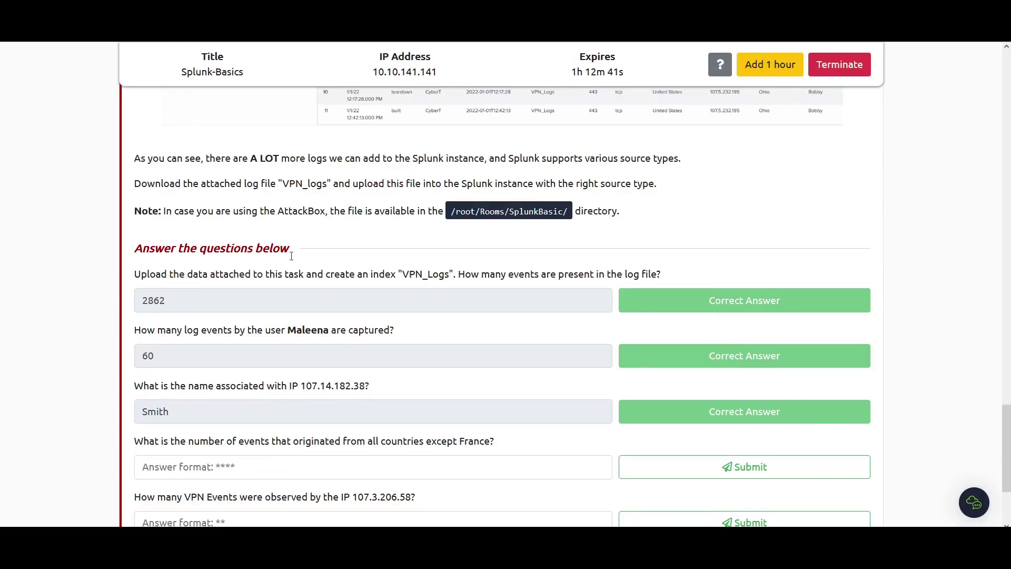
Step: Answer the all-countries-except-France question with 2814
{"action": "left_click", "coordinate": [216, 457]}
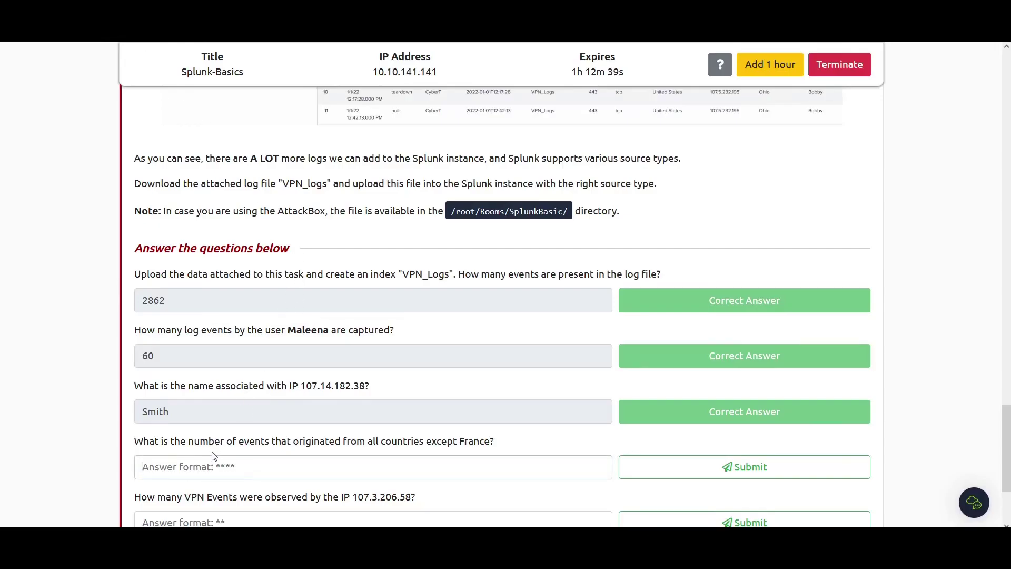
{"action": "type", "text": "2814"}
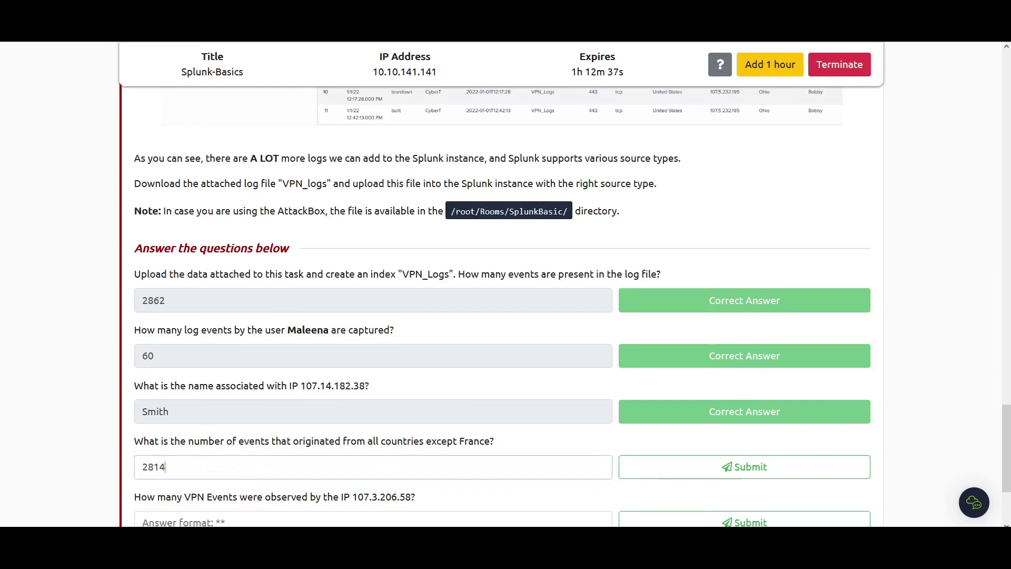
{"action": "key", "text": "Return"}
{"action": "scroll", "coordinate": [403, 424], "scroll_direction": "down", "scroll_amount": 1}
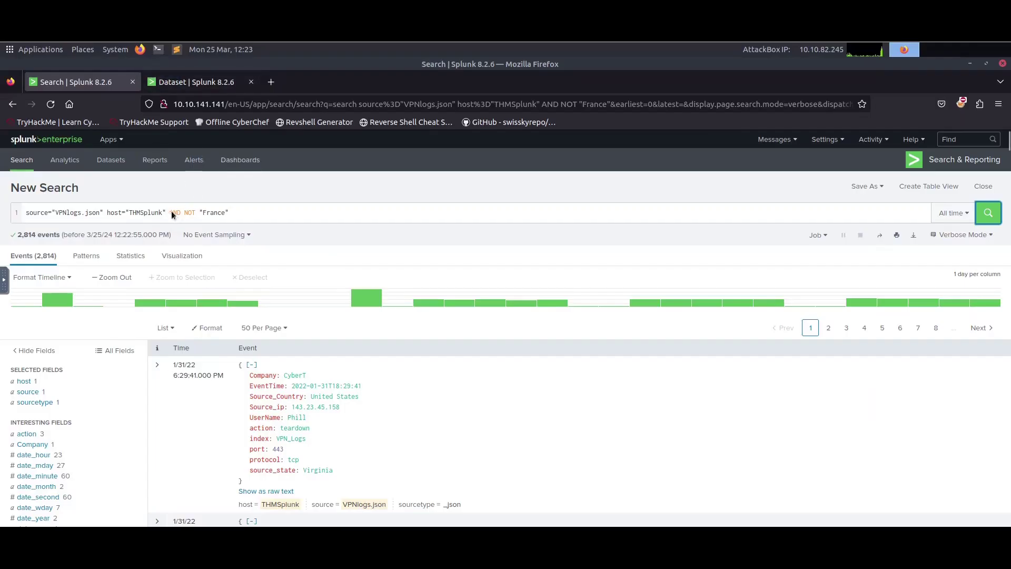
Step: Swap the France exclusion for "107.3.206.58" and search, returning 14 events
{"action": "left_click", "coordinate": [174, 215]}
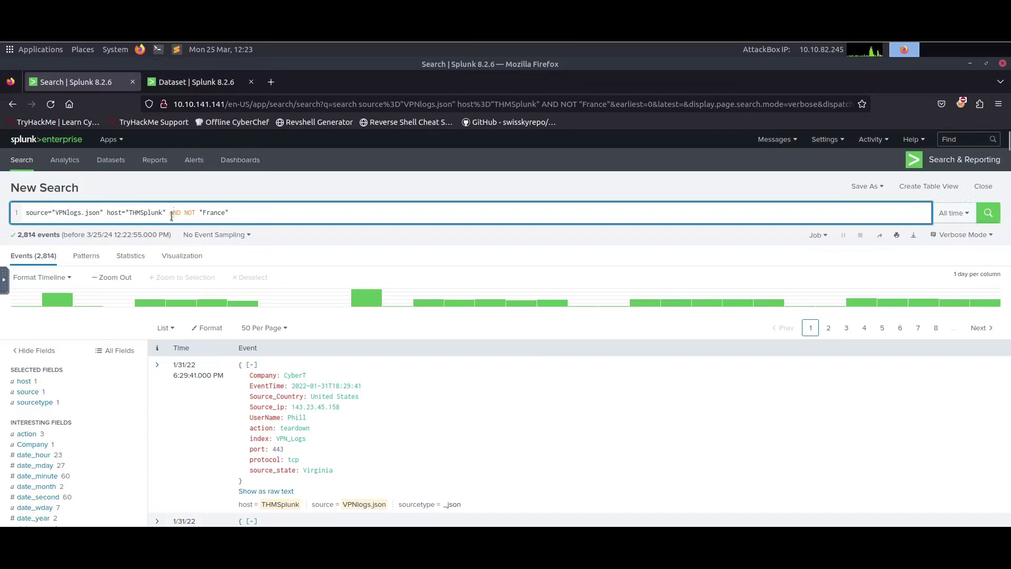
{"action": "left_click", "coordinate": [246, 213], "text": "shift"}
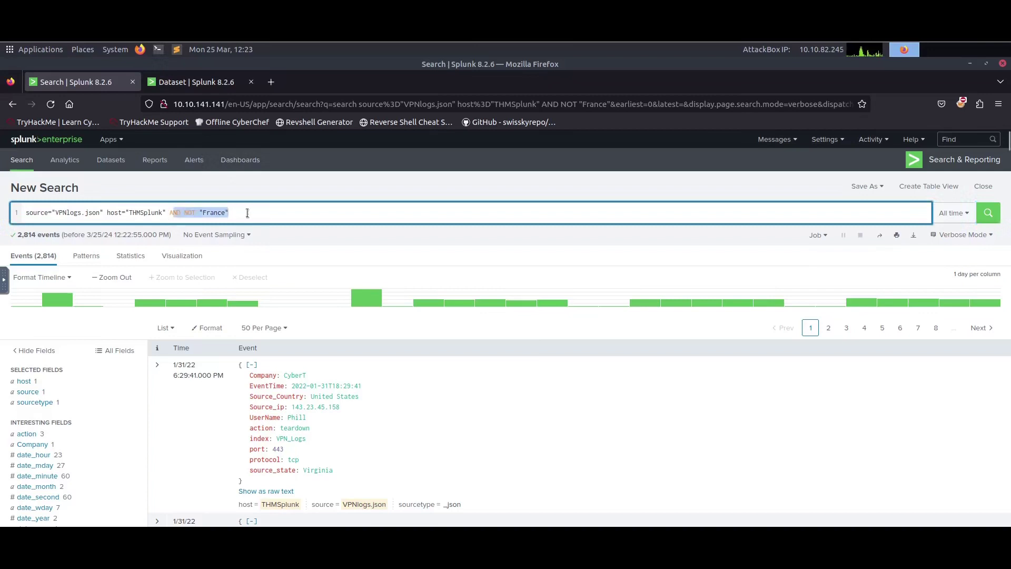
{"action": "key", "text": "BackSpace"}
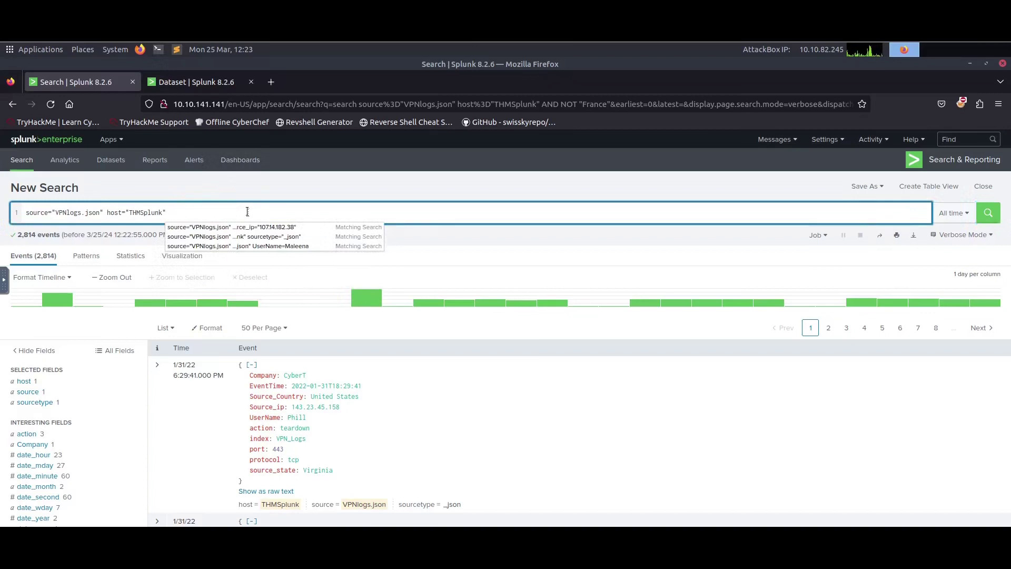
{"action": "type", "text": "\""}
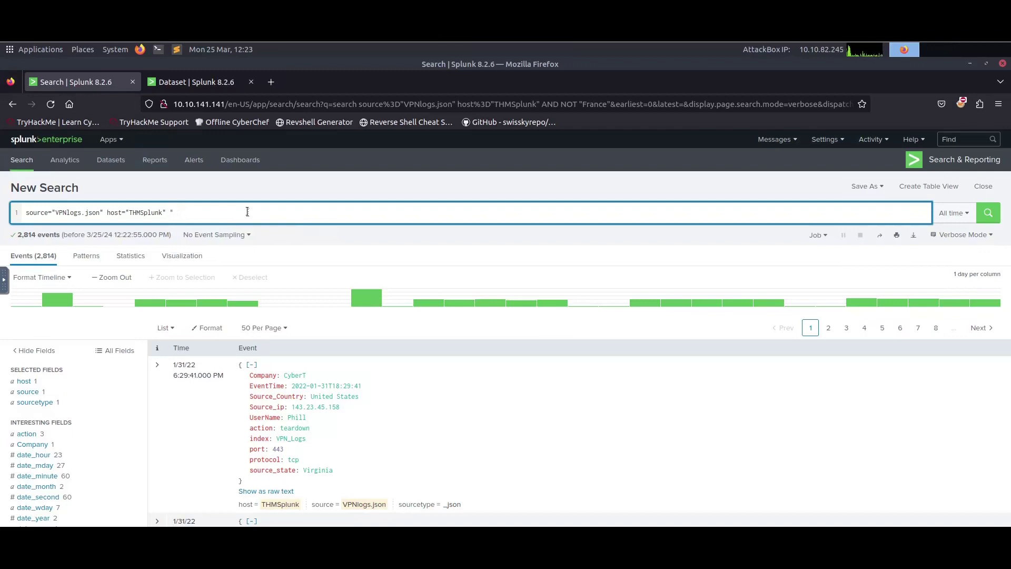
{"action": "type", "text": "107"}
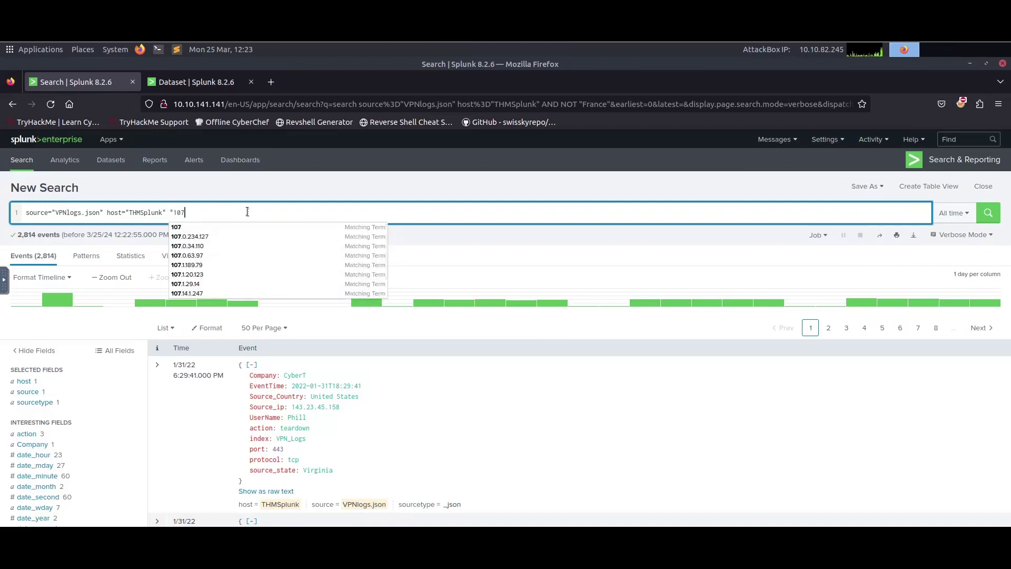
{"action": "type", "text": "."}
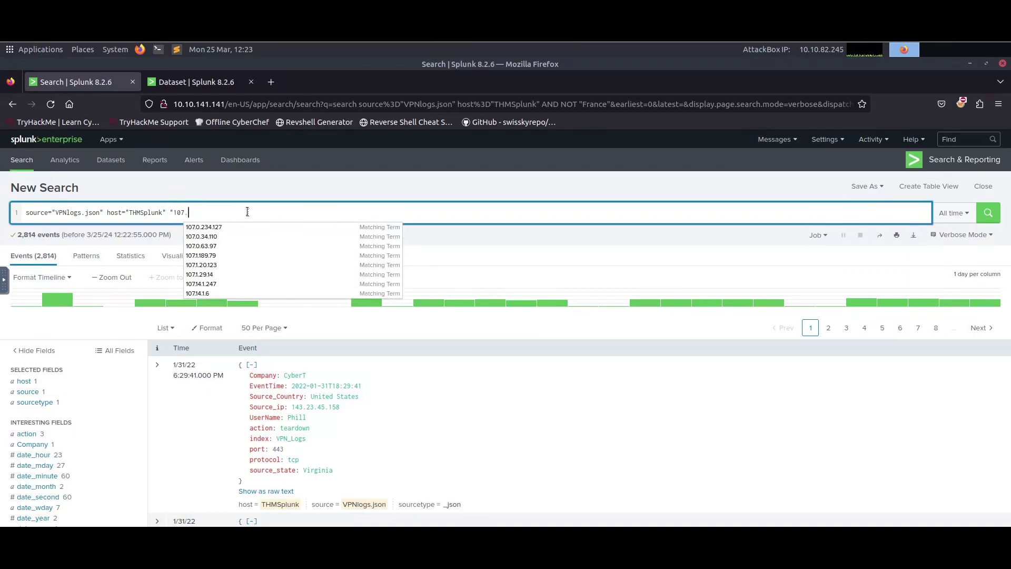
{"action": "type", "text": "3.206"}
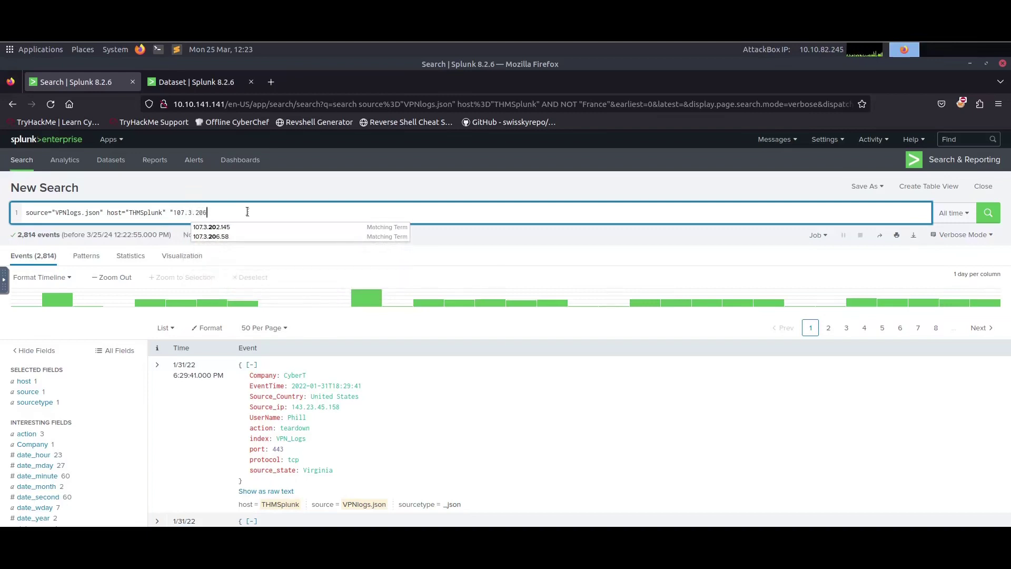
{"action": "type", "text": ".58"}
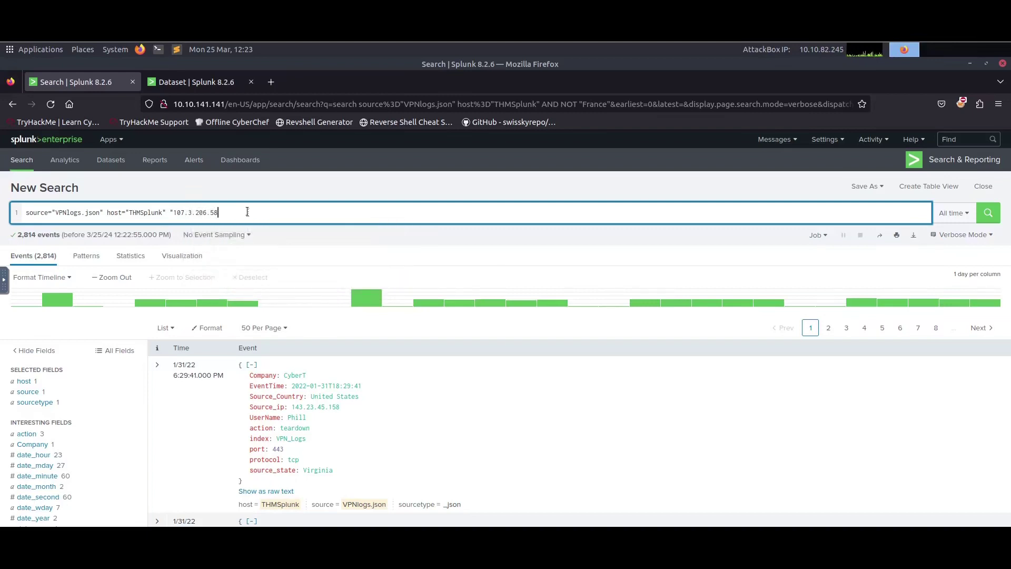
{"action": "type", "text": "\""}
{"action": "key", "text": "Return"}
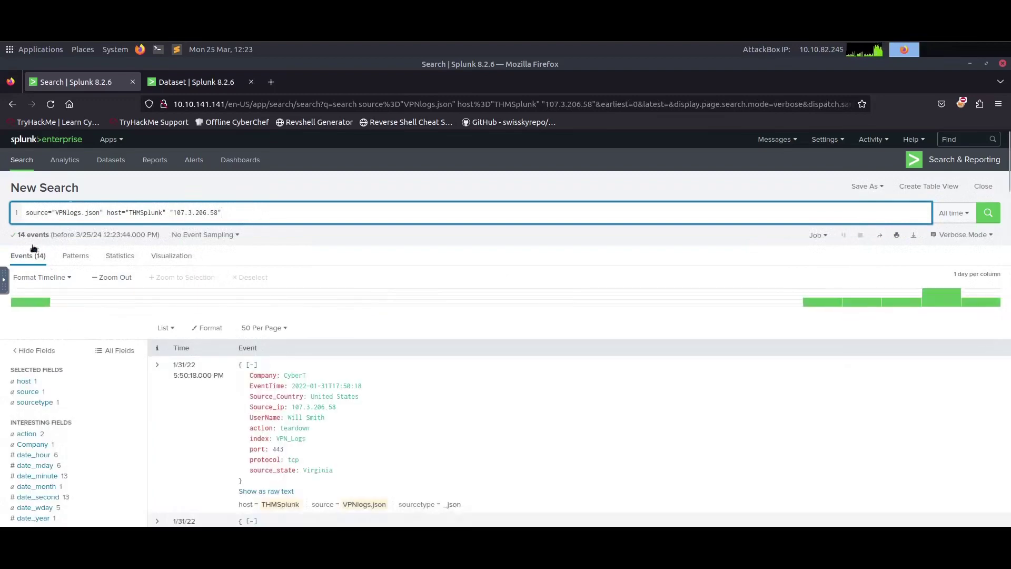
Step: Submit 14 as the event count for IP 107.3.206.58, then expand Task 6 Conclusion
{"action": "key", "text": "alt+Tab"}
{"action": "left_click", "coordinate": [262, 461]}
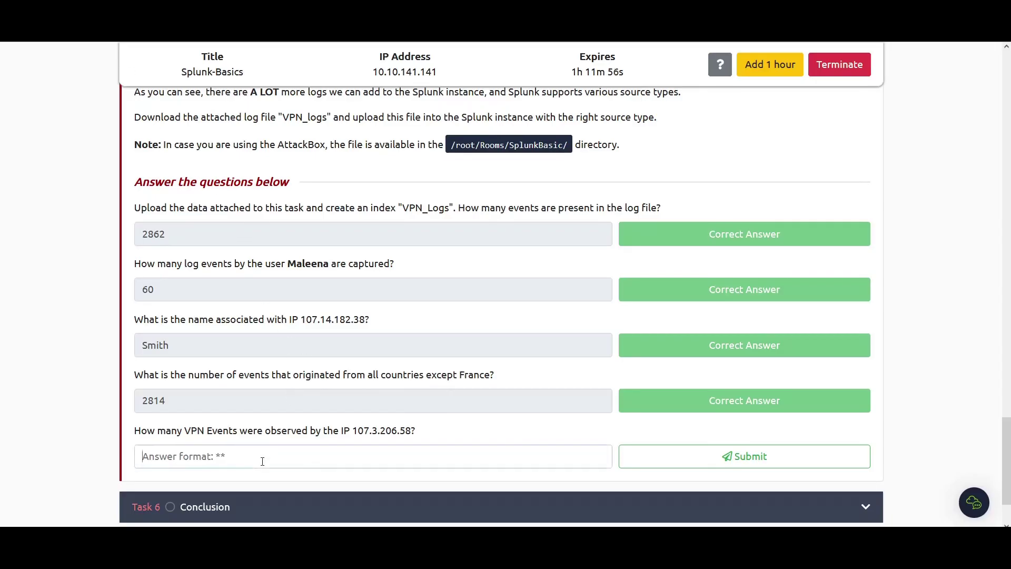
{"action": "type", "text": "14"}
{"action": "key", "text": "Return"}
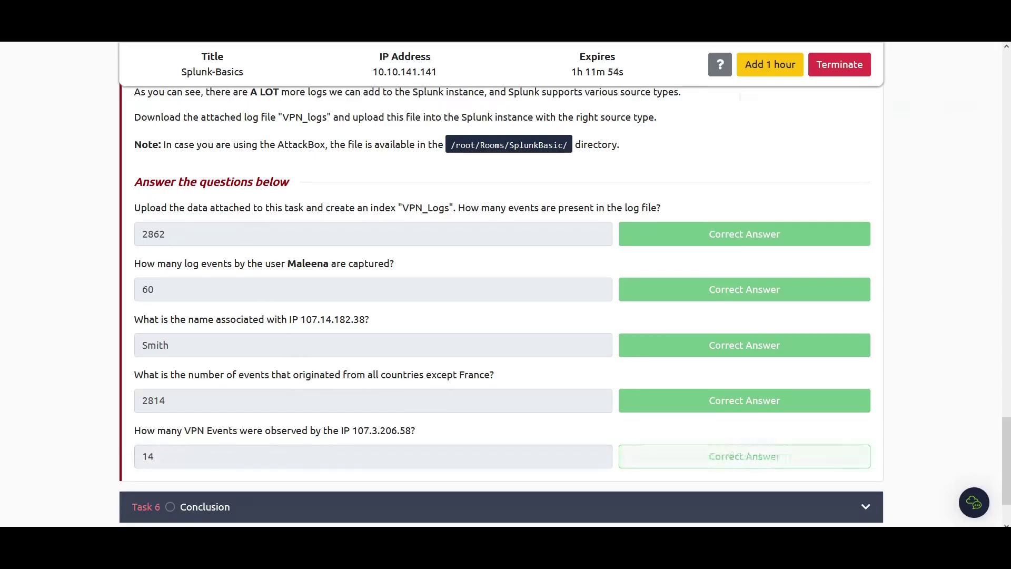
{"action": "left_click", "coordinate": [469, 503]}
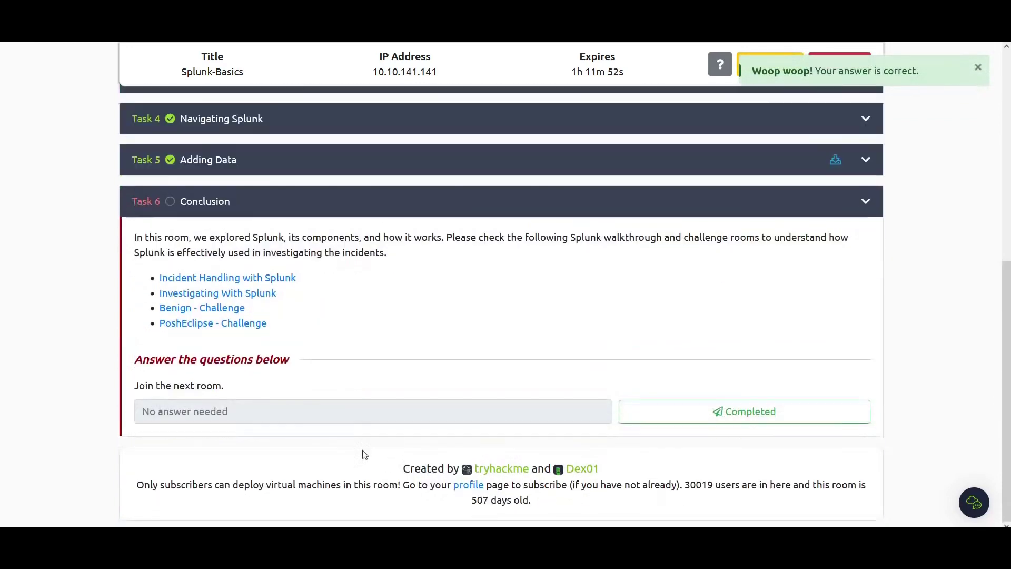